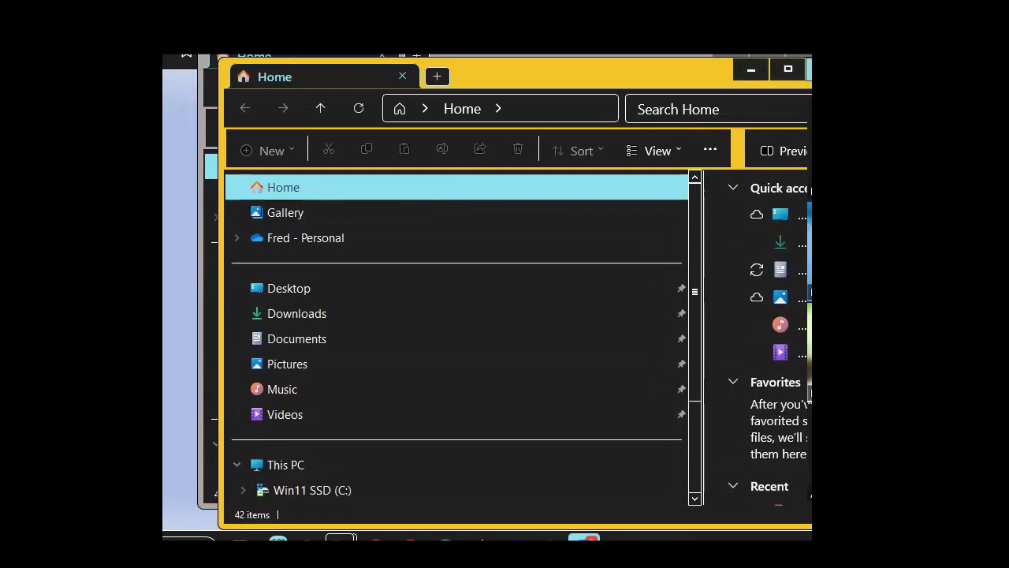
# - Close both open File Explorer windows to return to the shortcuts slide
pyautogui.click(810, 73)
pyautogui.click(798, 58)
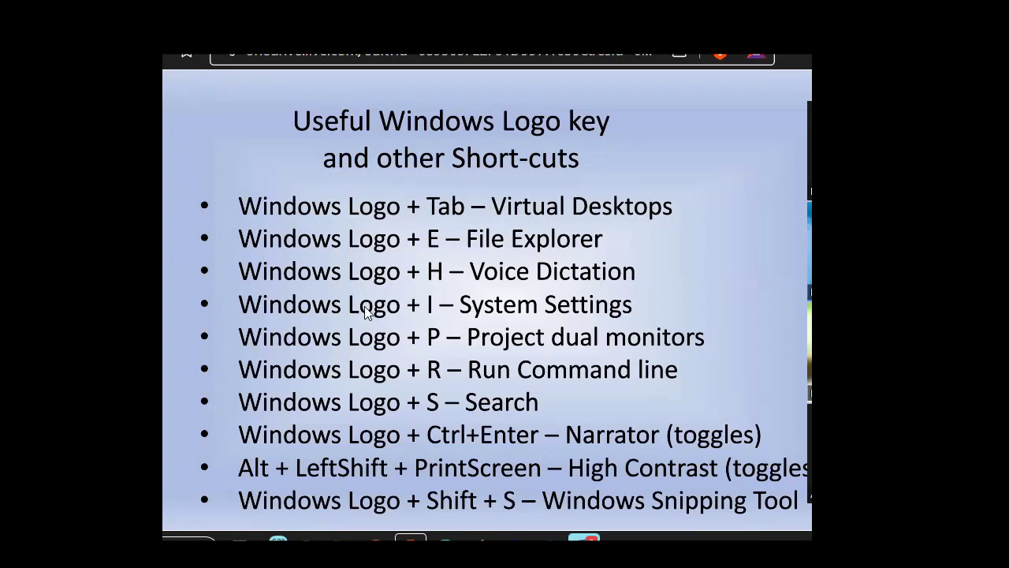
# - Switch to the Microsoft 365 app and open the OneDrive location of the "Now is the ti..." document
pyautogui.click(550, 538)
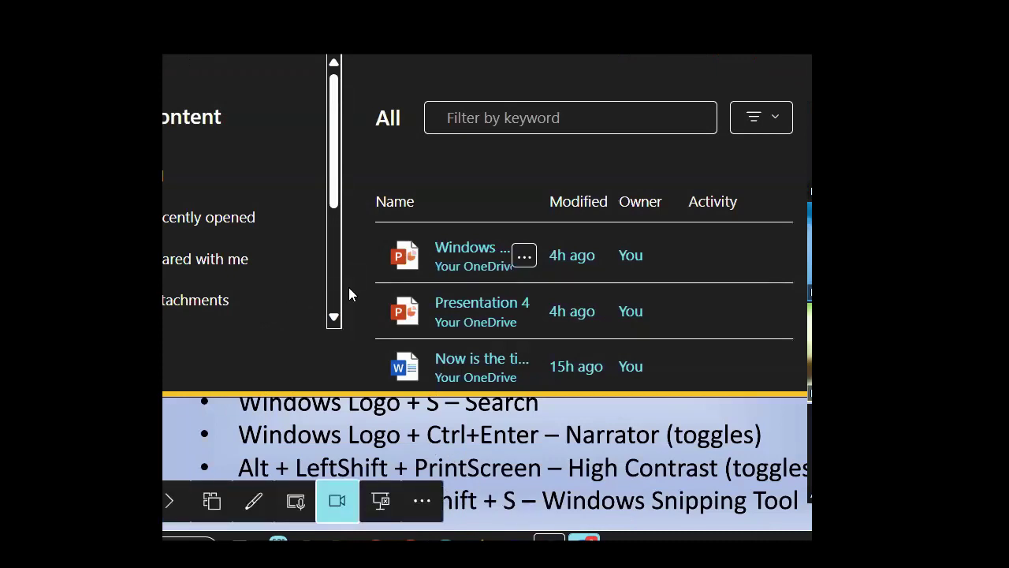
pyautogui.scroll(-3, 478, 284)
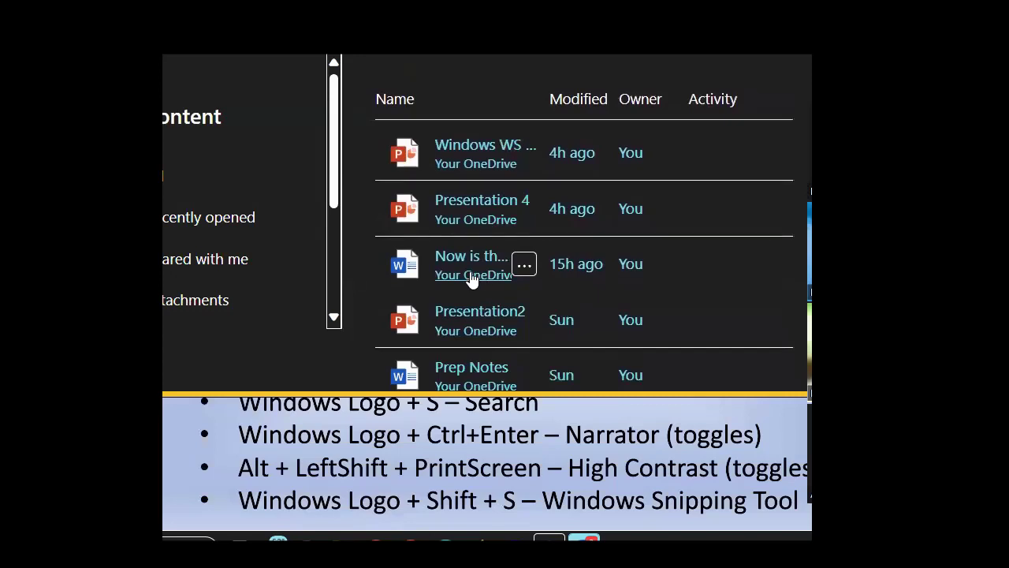
pyautogui.click(472, 276)
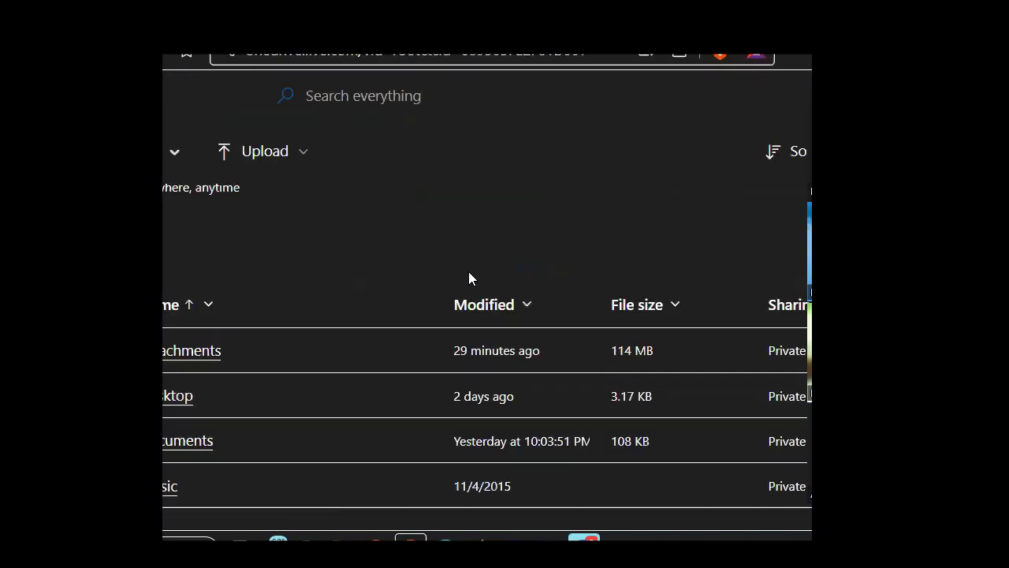
# - Create a new blank Word document in OneDrive and dismiss the Dark Mode notice
pyautogui.scroll(-1, 428, 289)
pyautogui.scroll(4, 426, 287)
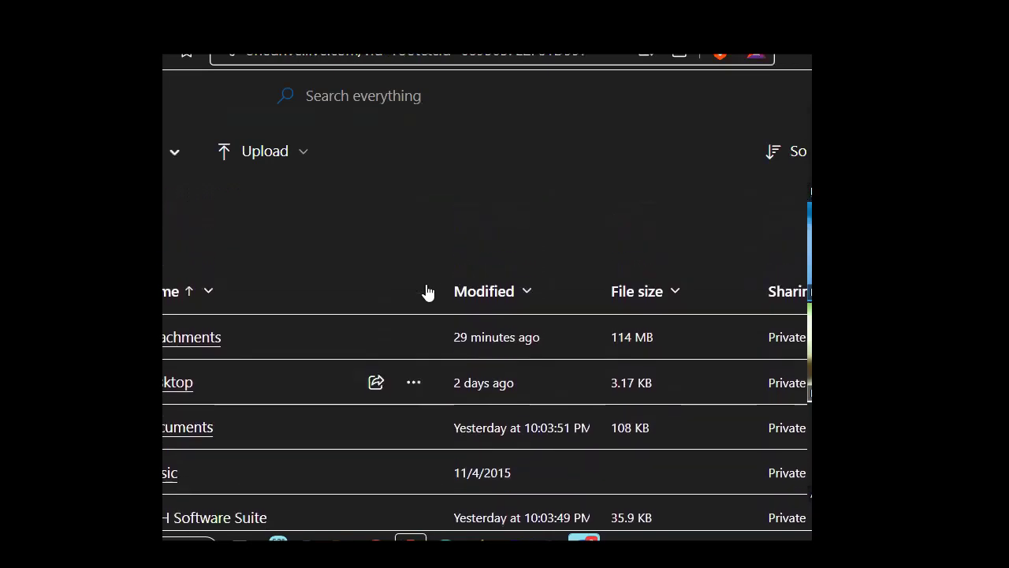
pyautogui.click(174, 151)
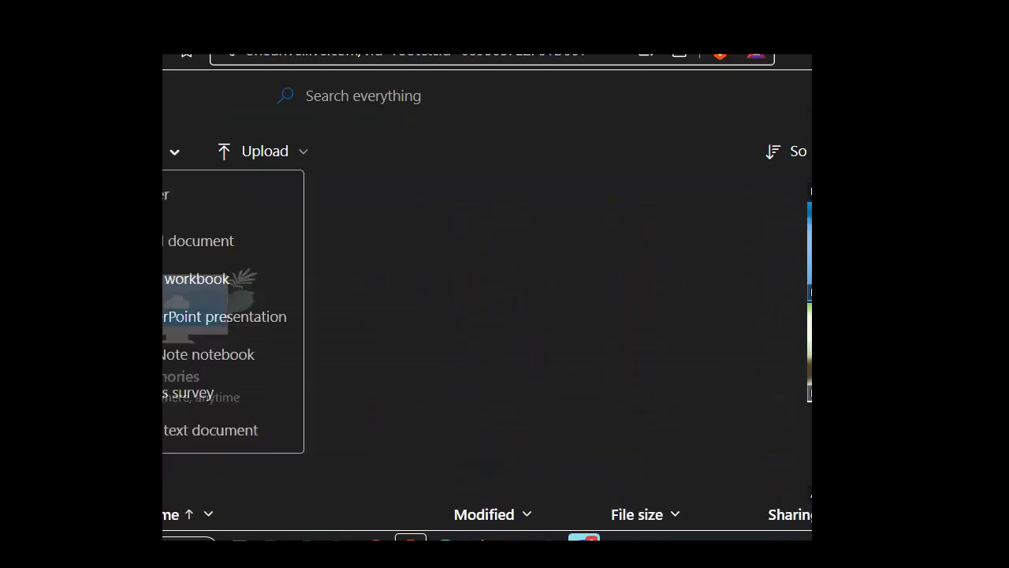
pyautogui.press('Down')
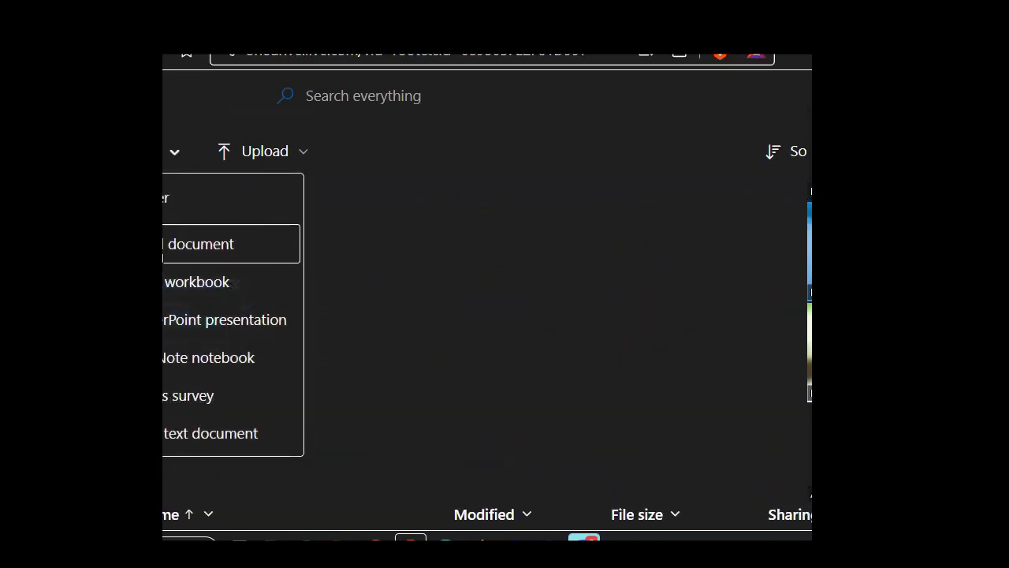
pyautogui.press('Return')
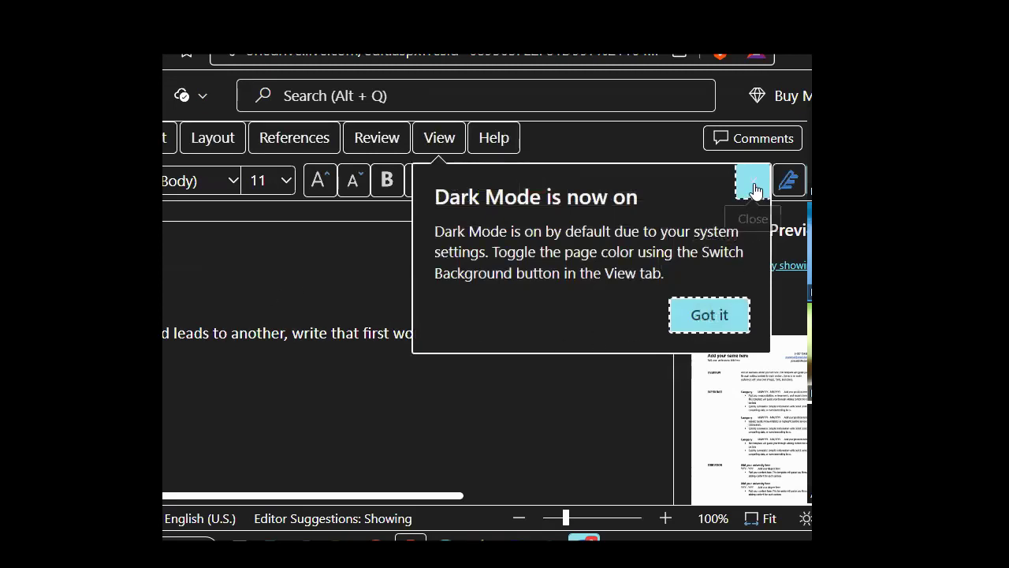
pyautogui.click(709, 322)
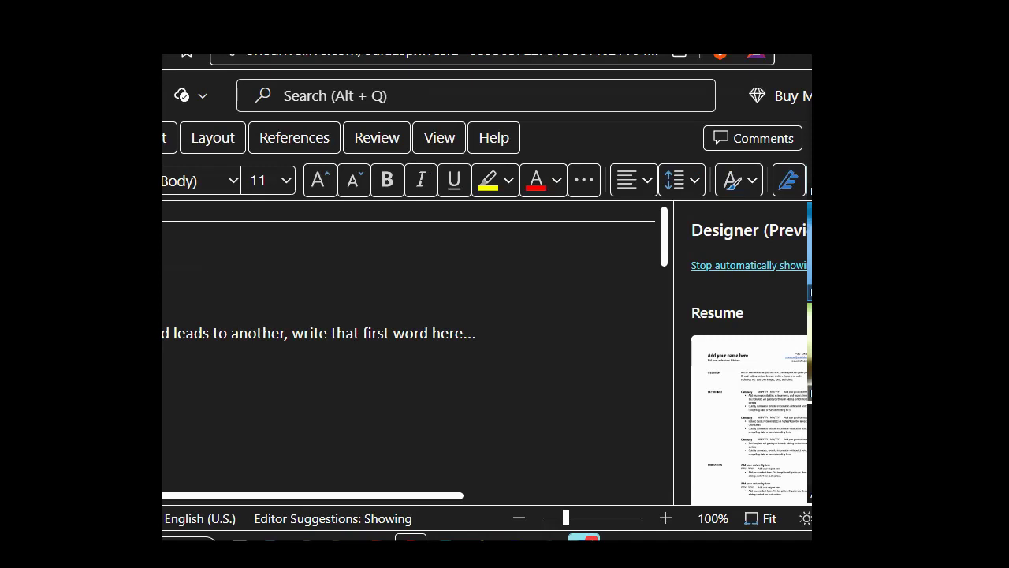
# - Dictate a paragraph starting "And yes it pops up so now is the time for all good" with voice typing, and stop listening
pyautogui.press('super+h')
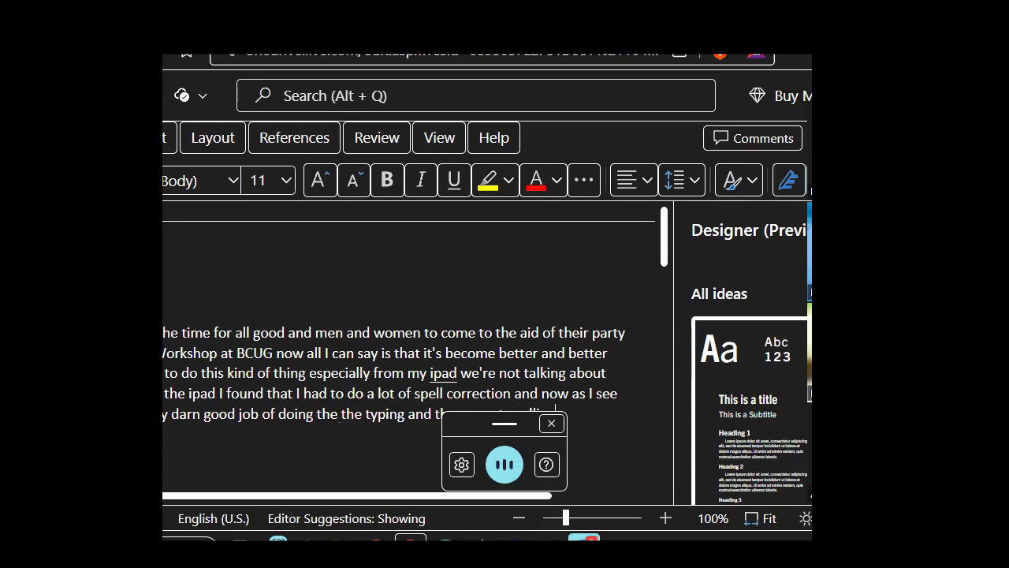
pyautogui.click(499, 465)
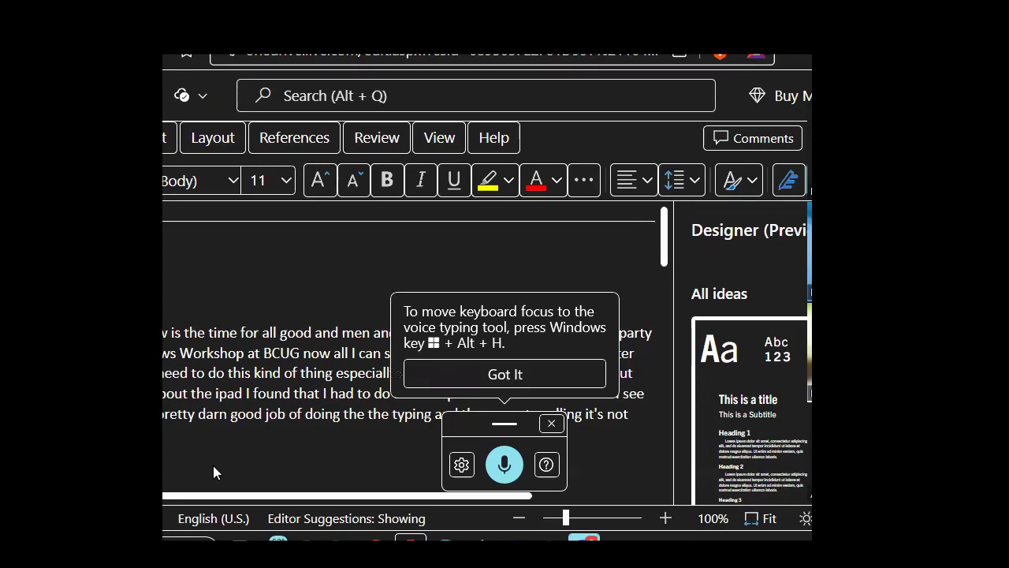
pyautogui.click(456, 375)
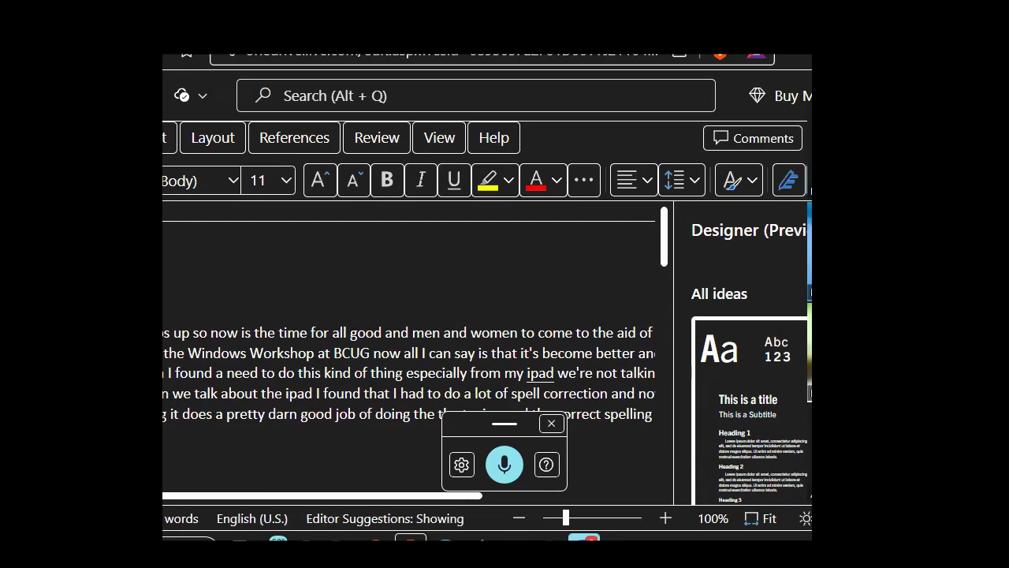
pyautogui.scroll(-1, 185, 395)
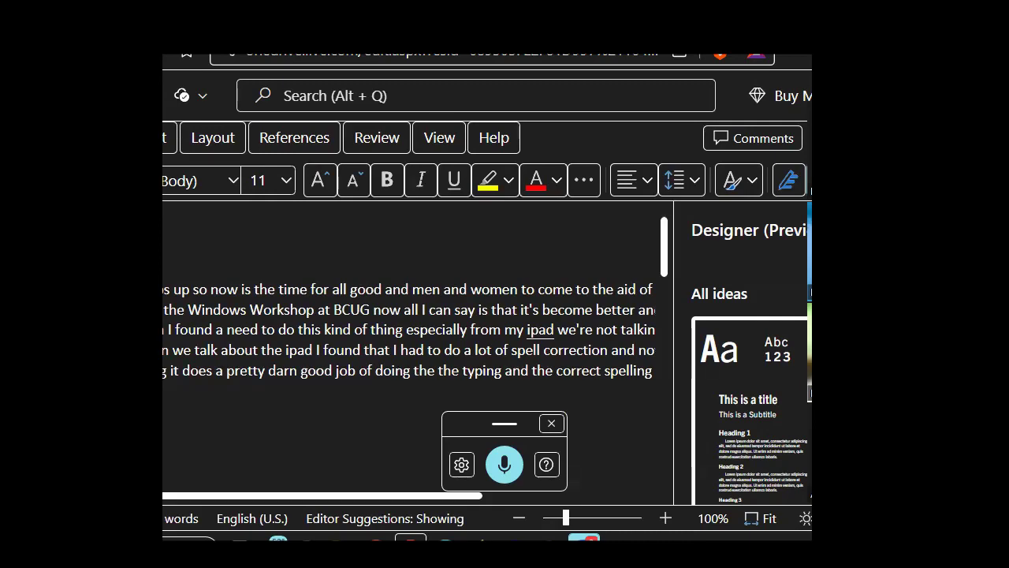
pyautogui.hotkey('shift', 'F10')
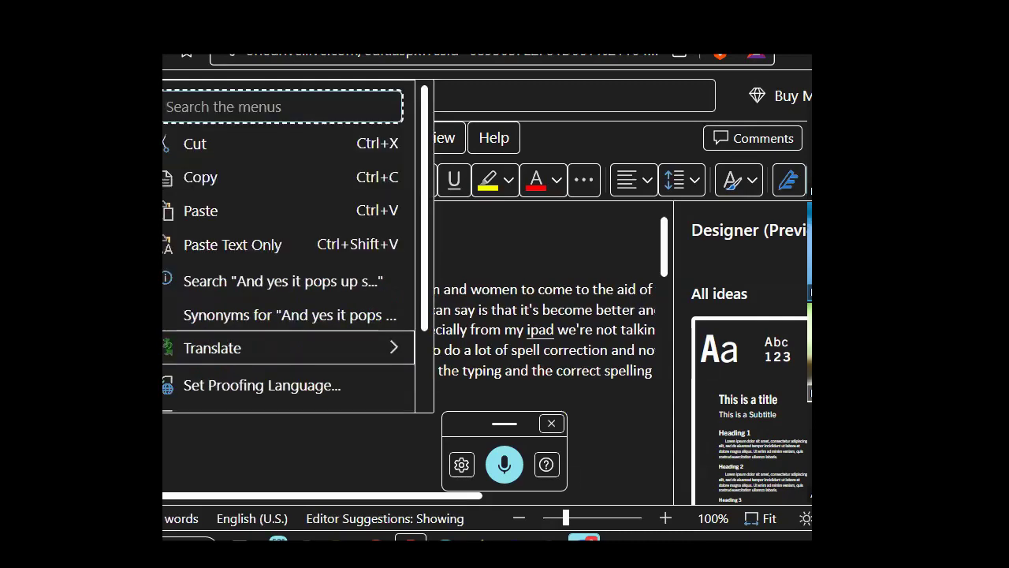
pyautogui.press('Down')
pyautogui.press('Down')
pyautogui.press('Down')
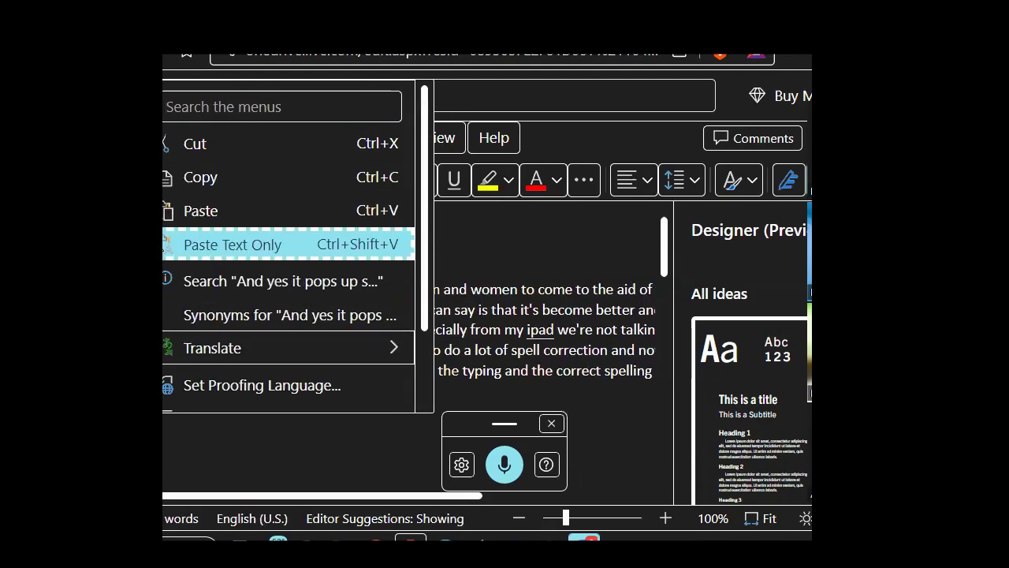
pyautogui.press('Down')
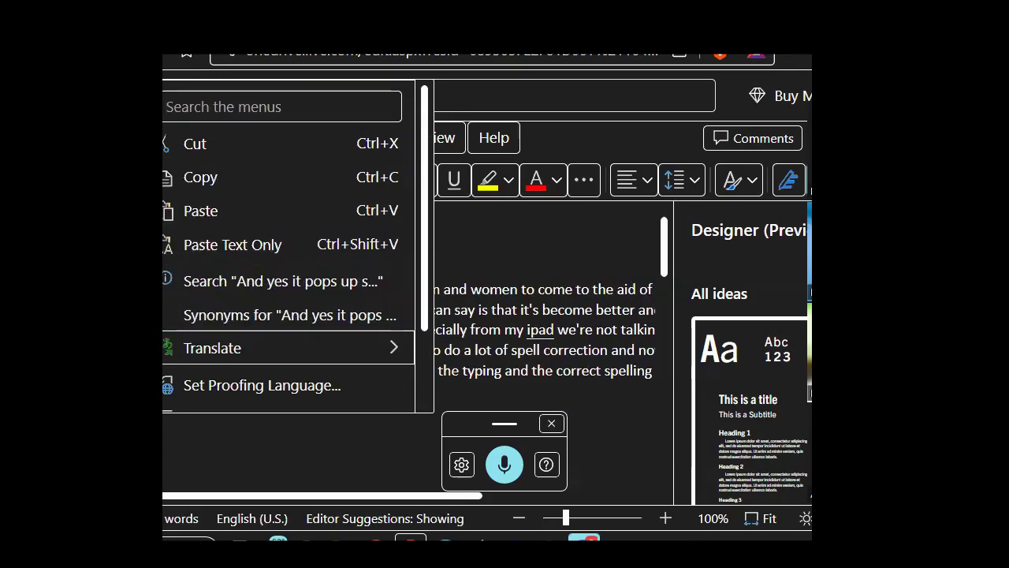
pyautogui.press('Escape')
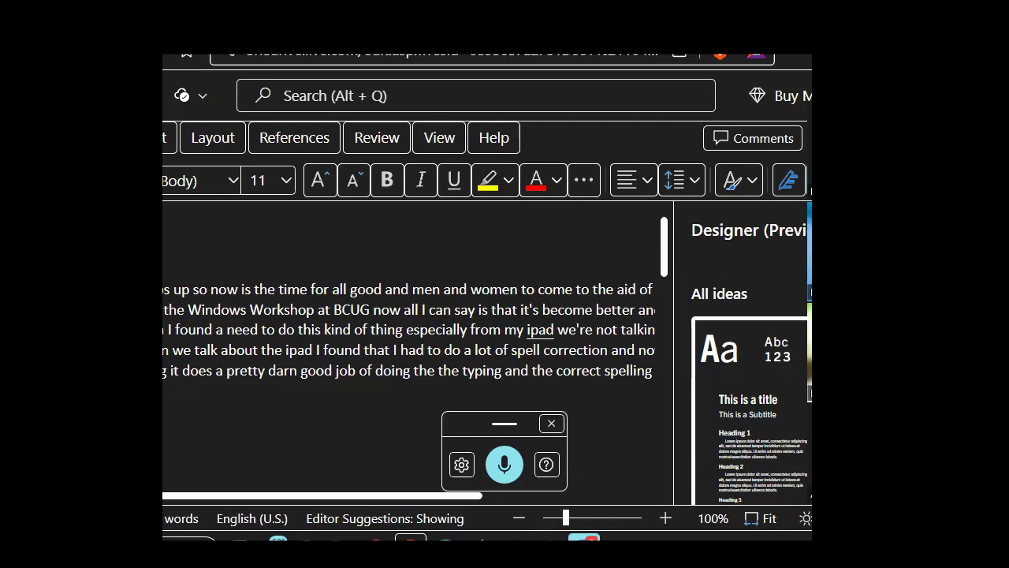
# - Find the Immersive Reader command by searching for "imm" and open the document in it
pyautogui.click(368, 144)
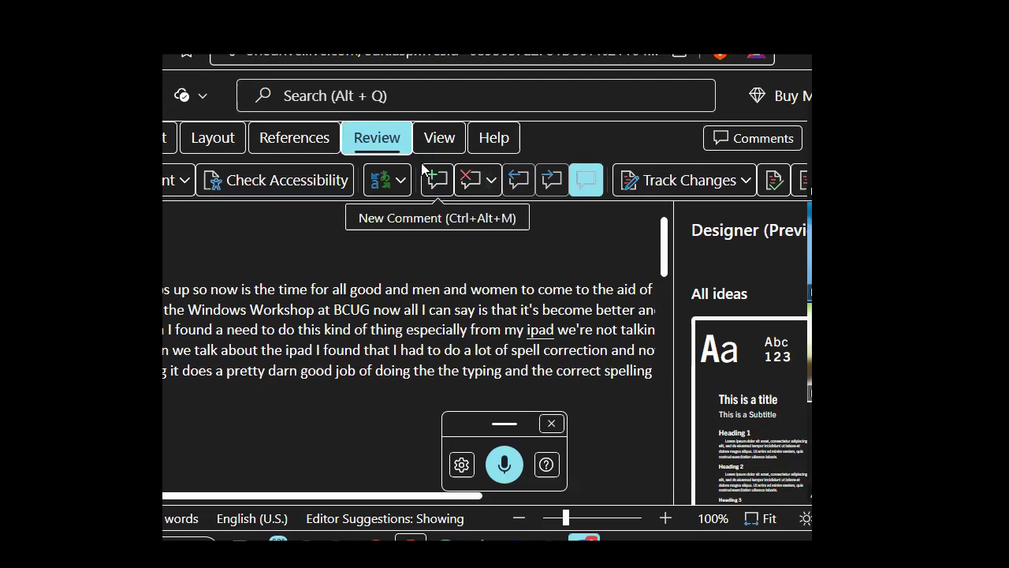
pyautogui.click(349, 95)
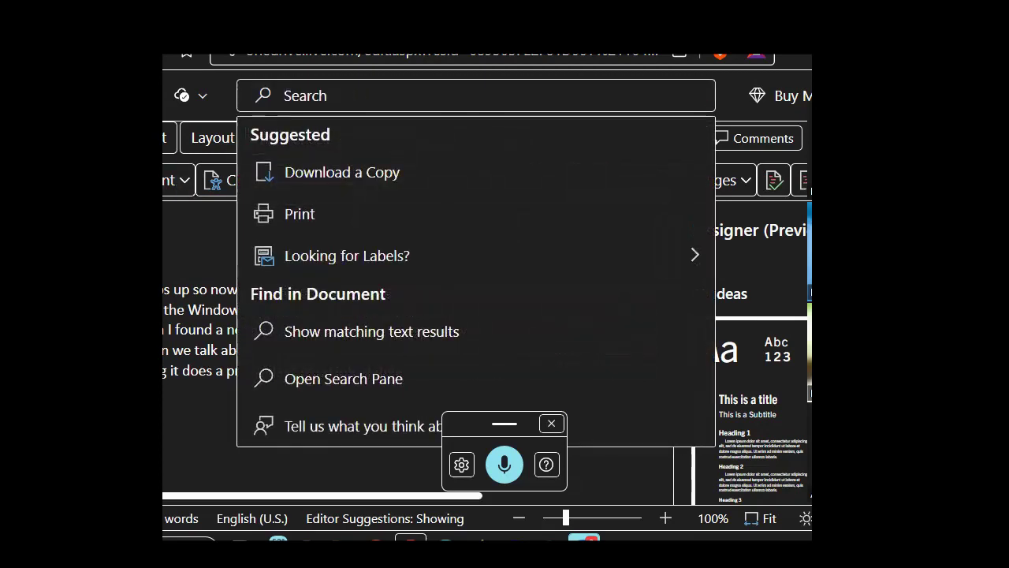
pyautogui.write('imm')
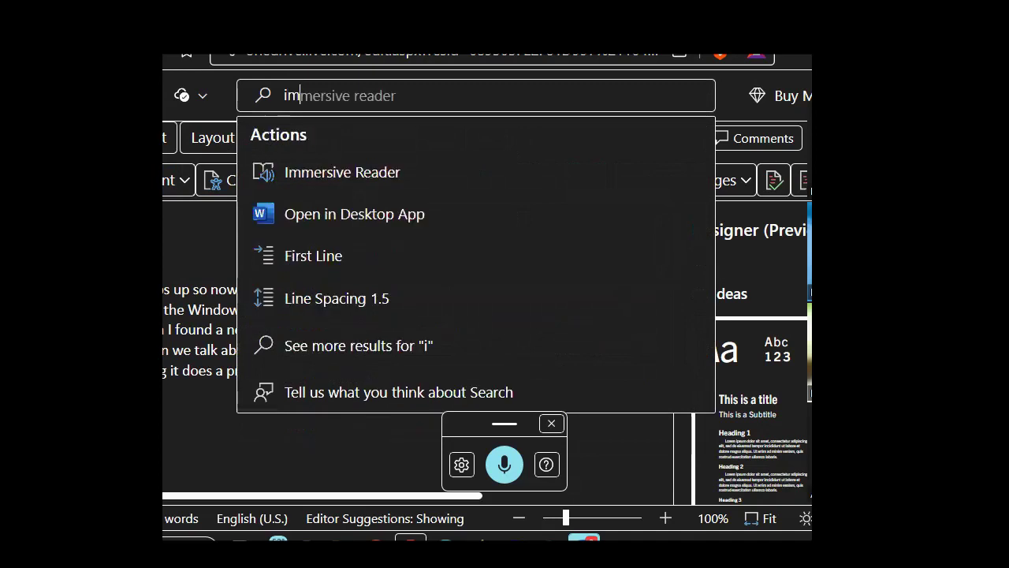
pyautogui.click(289, 179)
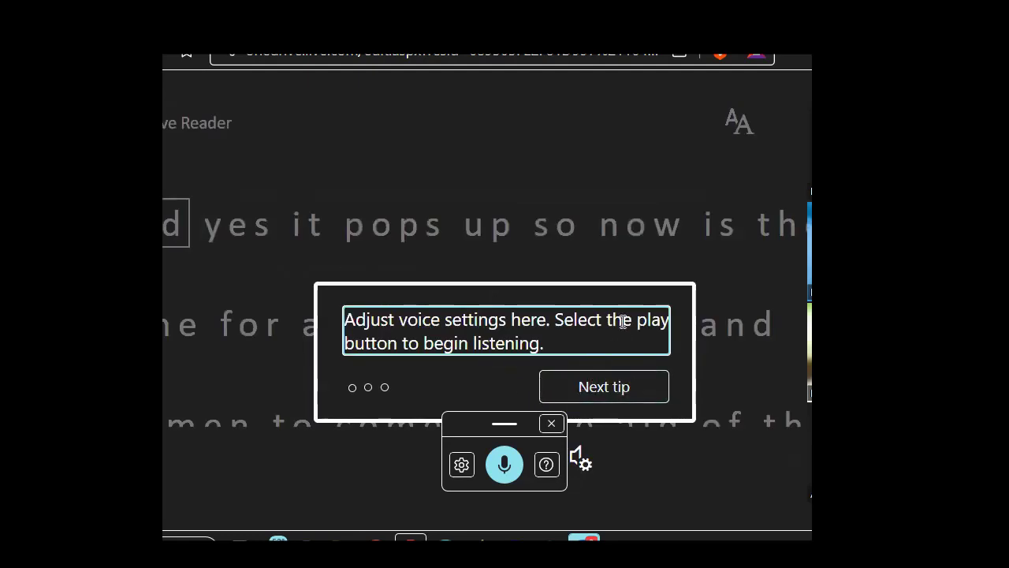
# - Close the voice typing toolbar and dismiss the Immersive Reader tips
pyautogui.click(551, 424)
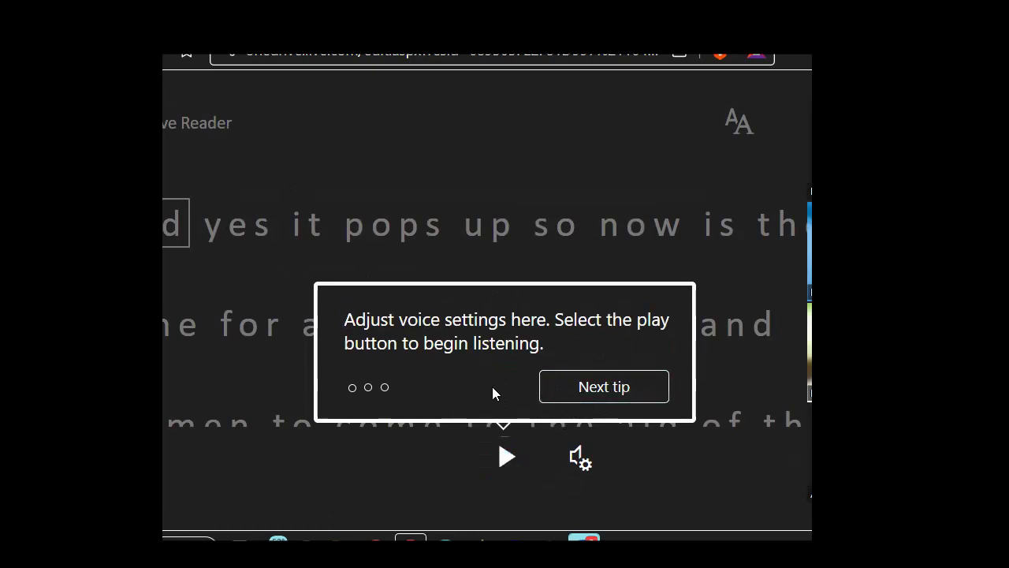
pyautogui.click(564, 396)
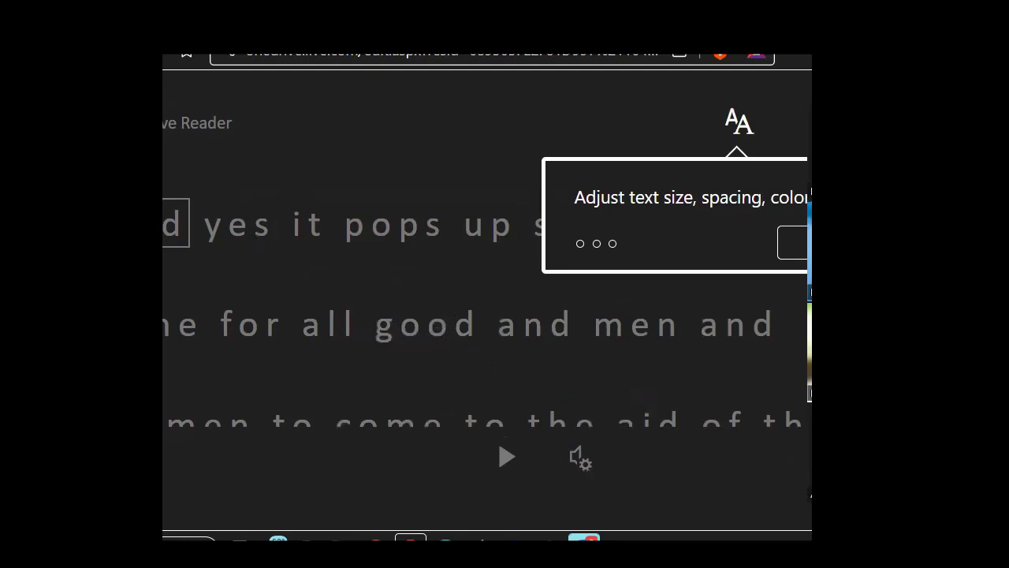
pyautogui.press('Escape')
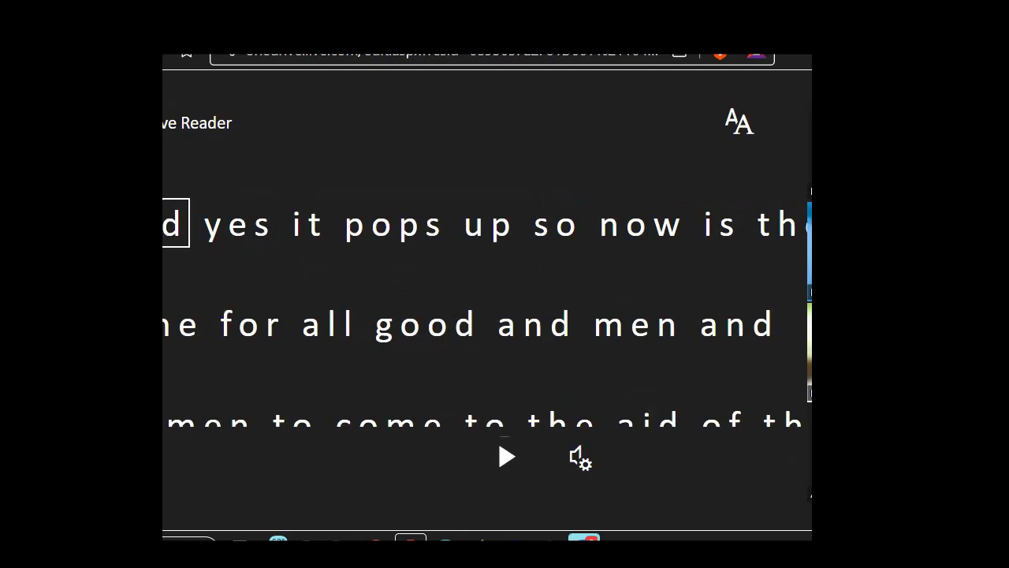
# - Have Immersive Reader read the dictated text aloud to the end, and return to the document
pyautogui.click(500, 462)
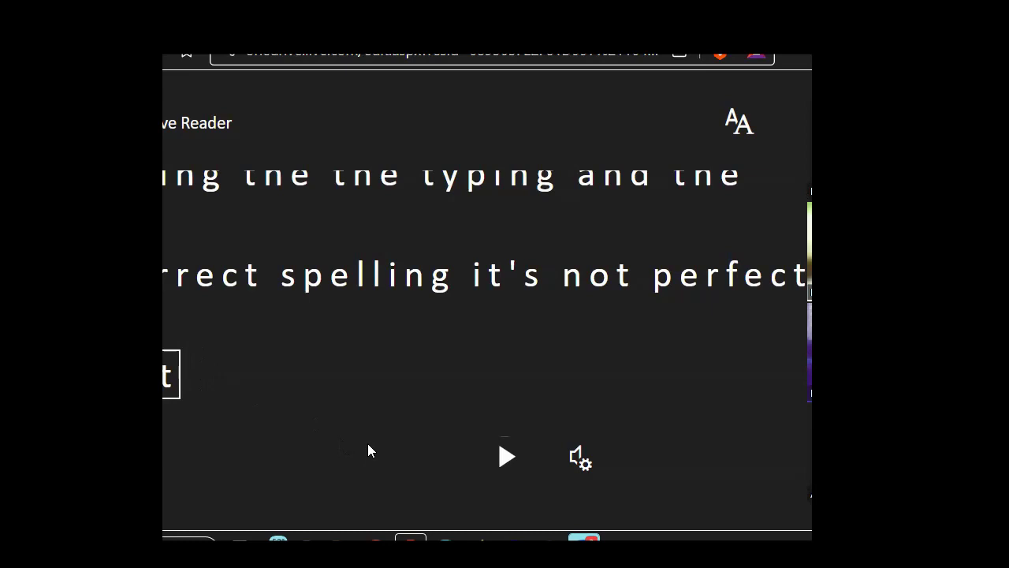
pyautogui.scroll(1, 342, 410)
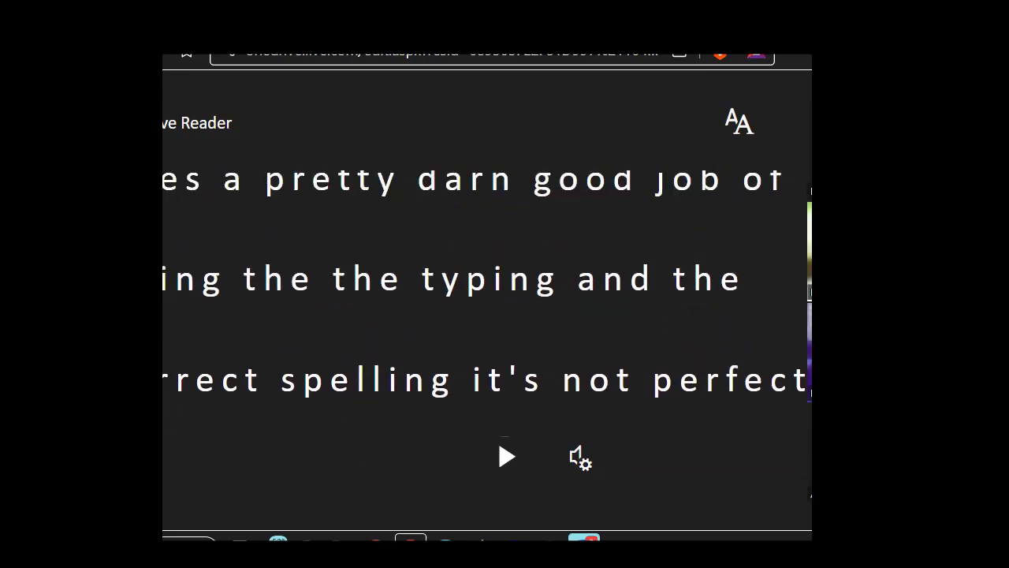
pyautogui.press('Escape')
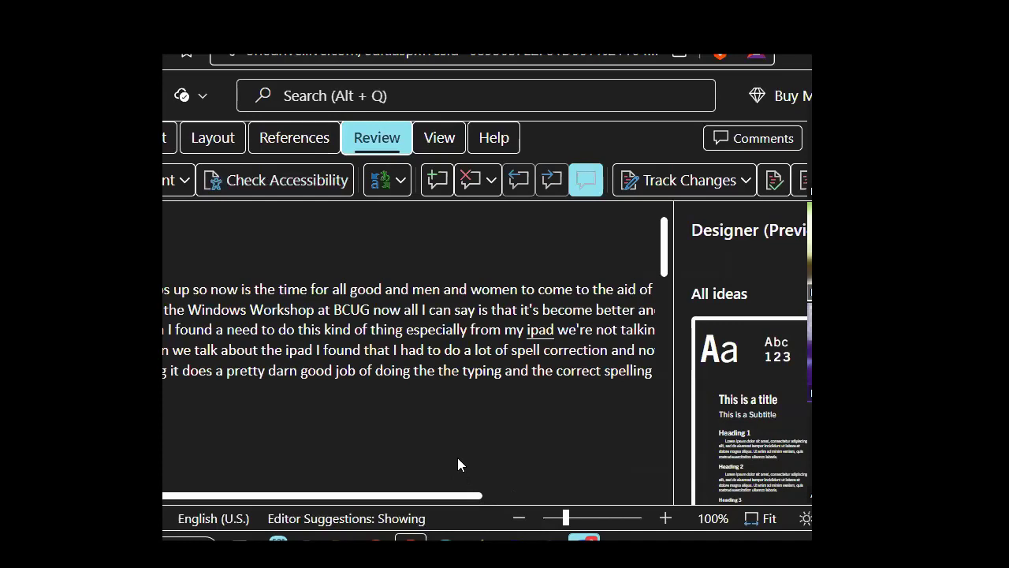
# - Dictate more text after the paragraph, ending in "windows Ten is Windows Ten voice", and stop voice typing
pyautogui.hotkey('alt', '`')
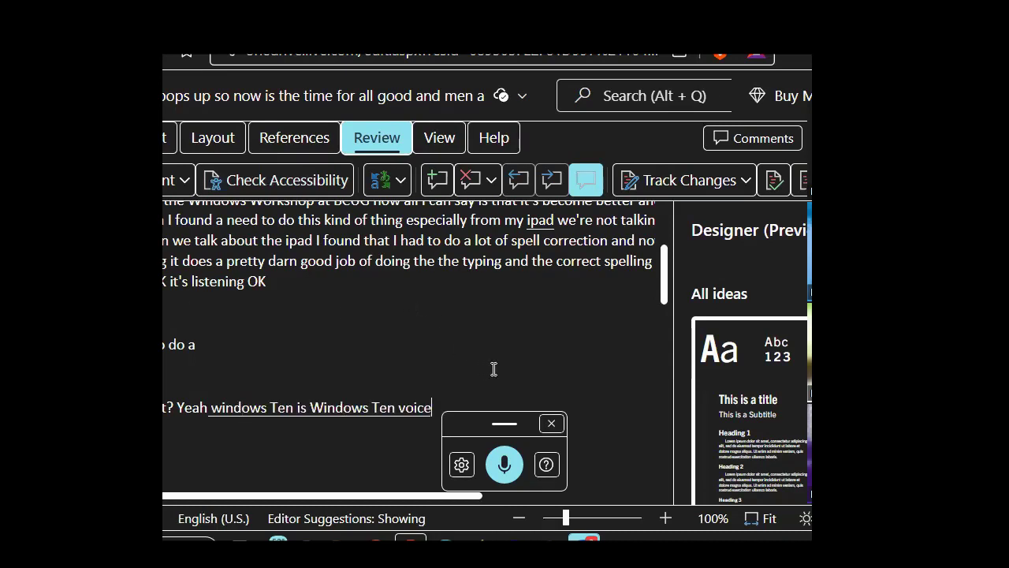
pyautogui.click(508, 462)
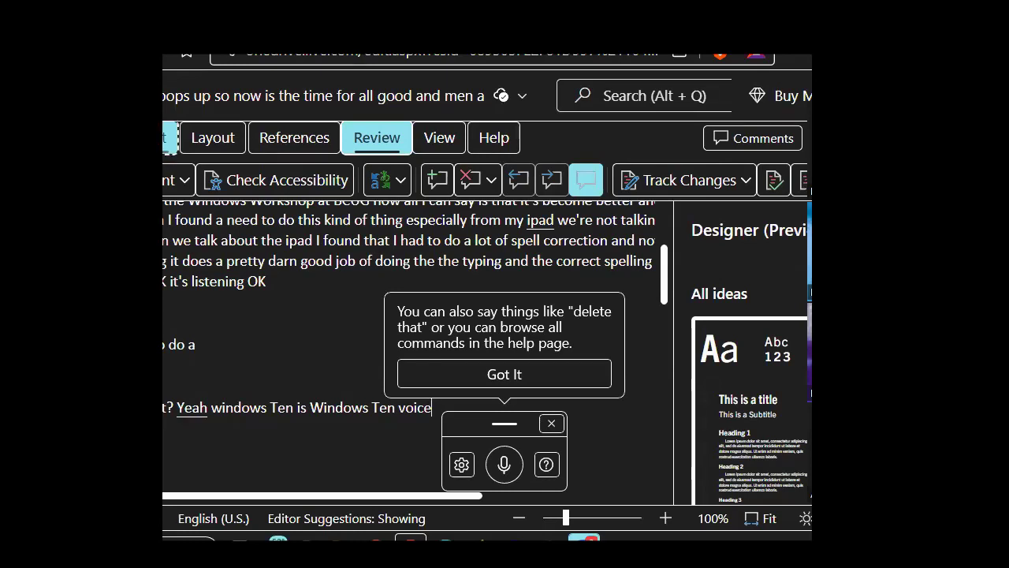
# - Switch to the zoom virtual desktop and return to the desktop holding the Word document
pyautogui.press('super+Tab')
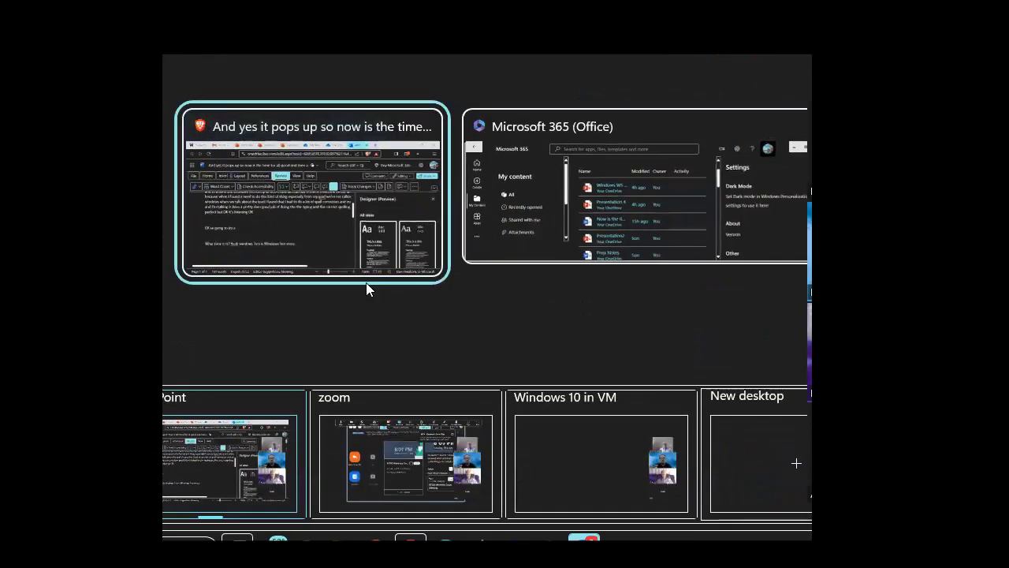
pyautogui.click(407, 454)
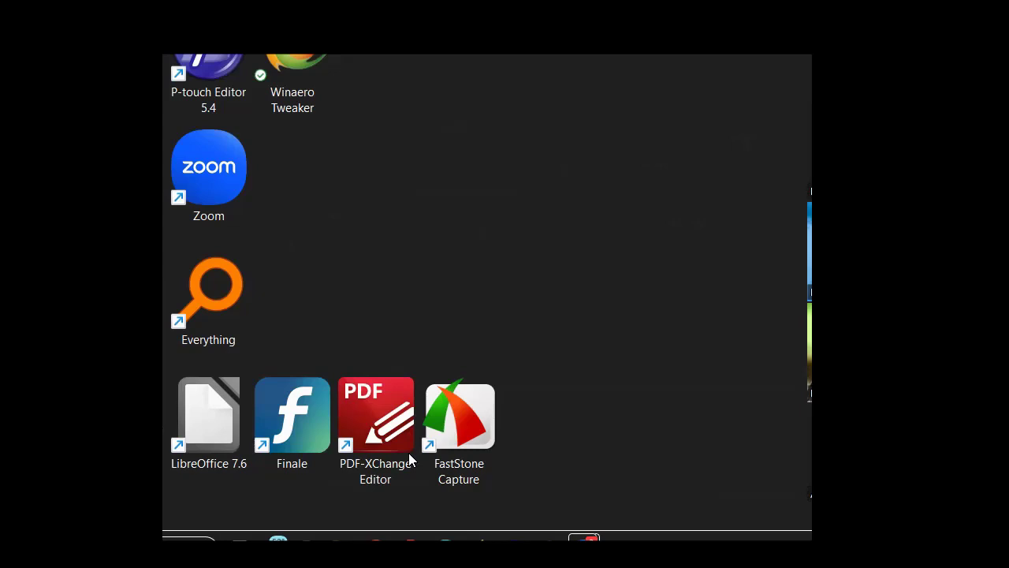
pyautogui.press('super+Tab')
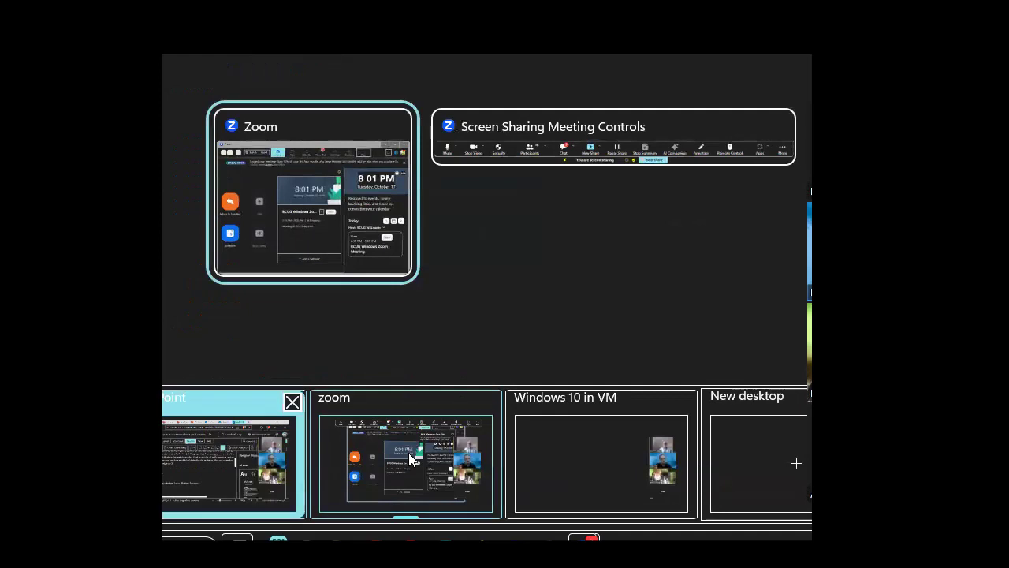
pyautogui.press('Escape')
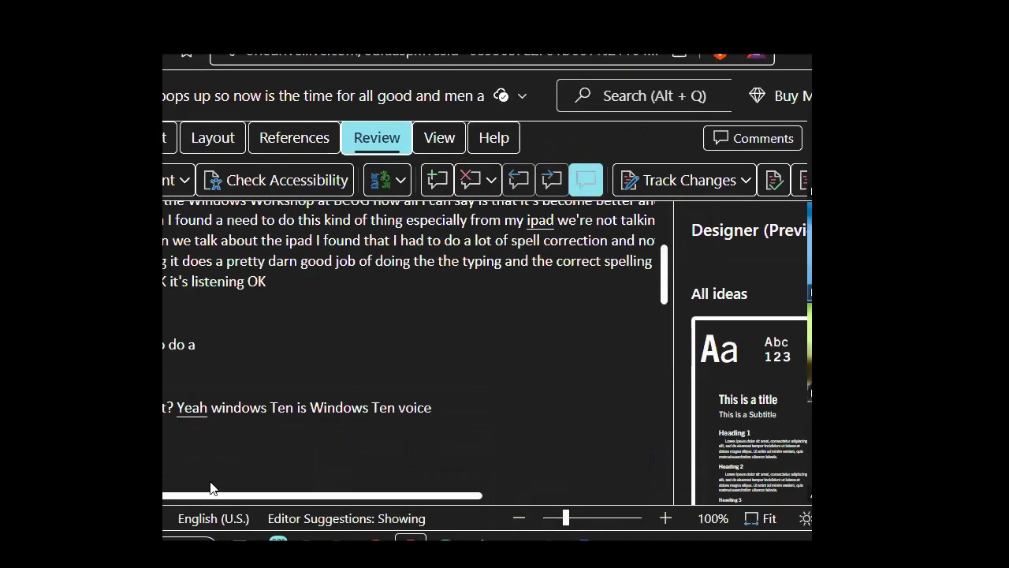
pyautogui.press('super+Tab')
pyautogui.click(214, 482)
# - Cycle through the browser tabs past the blank presentation to the mail inbox, and open the PowerPoint virtual desktop with the shortcuts slide
pyautogui.hotkey('ctrl', 'Tab')
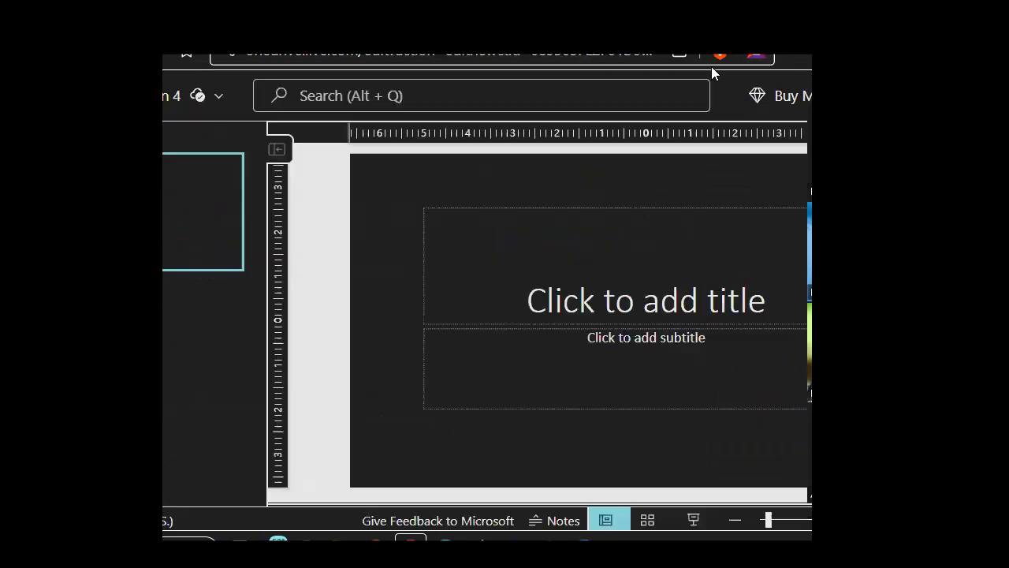
pyautogui.hotkey('ctrl', 'Tab')
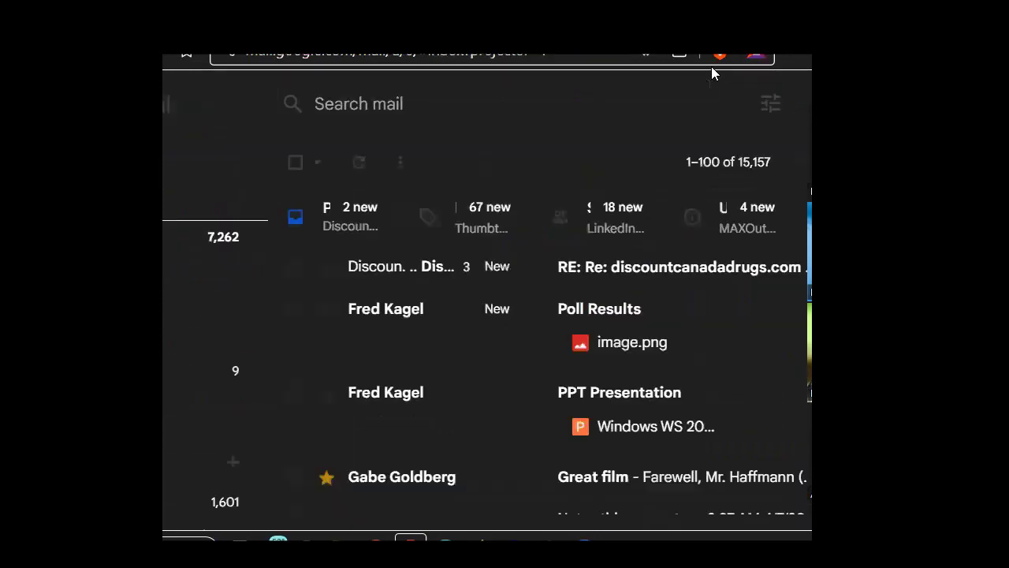
pyautogui.hotkey('ctrl', 'Tab')
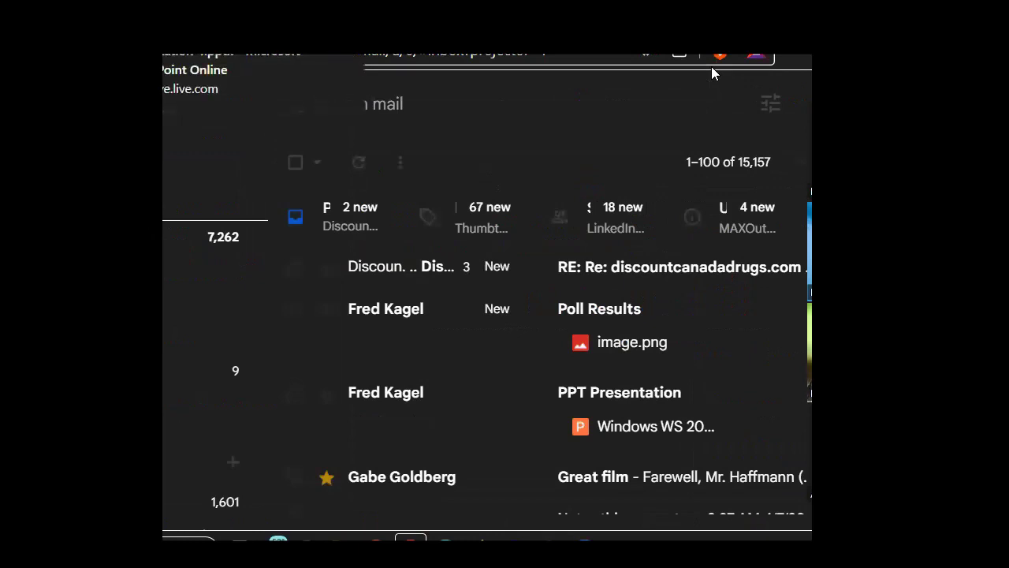
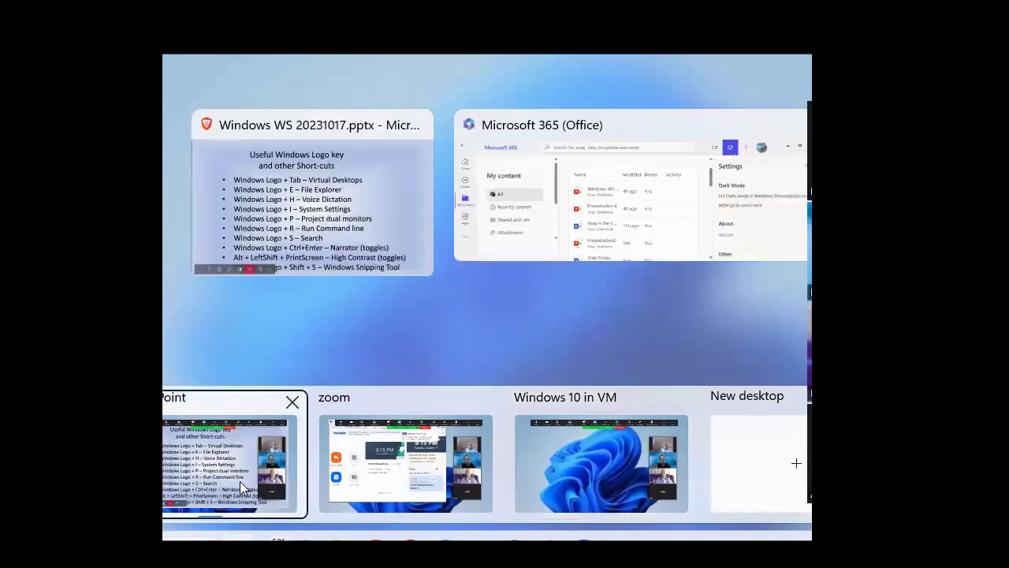
pyautogui.click(241, 481)
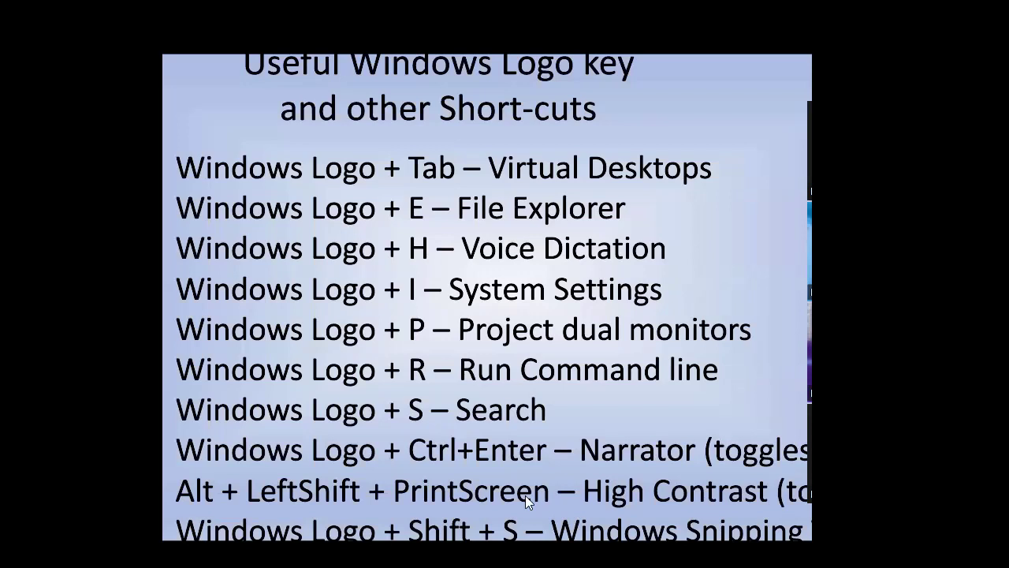
# - Show the desktop and open the About page under System in Windows Settings
pyautogui.press('super+d')
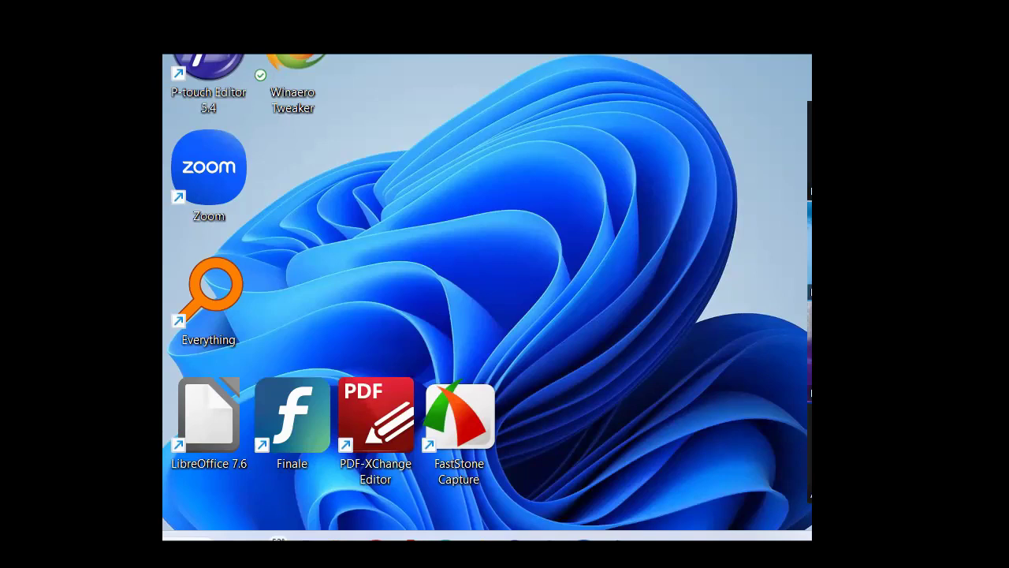
pyautogui.press('super+i')
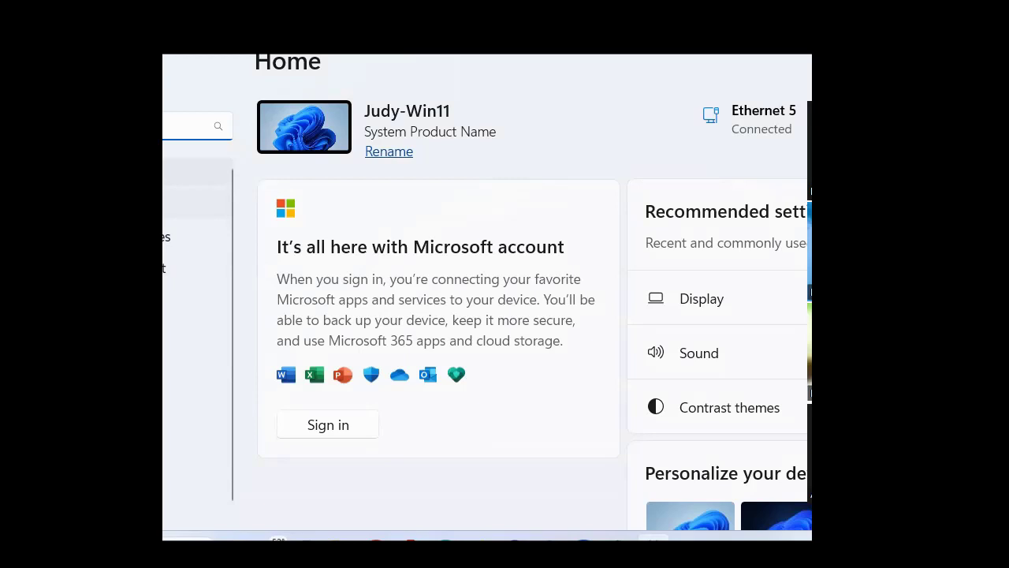
pyautogui.click(197, 203)
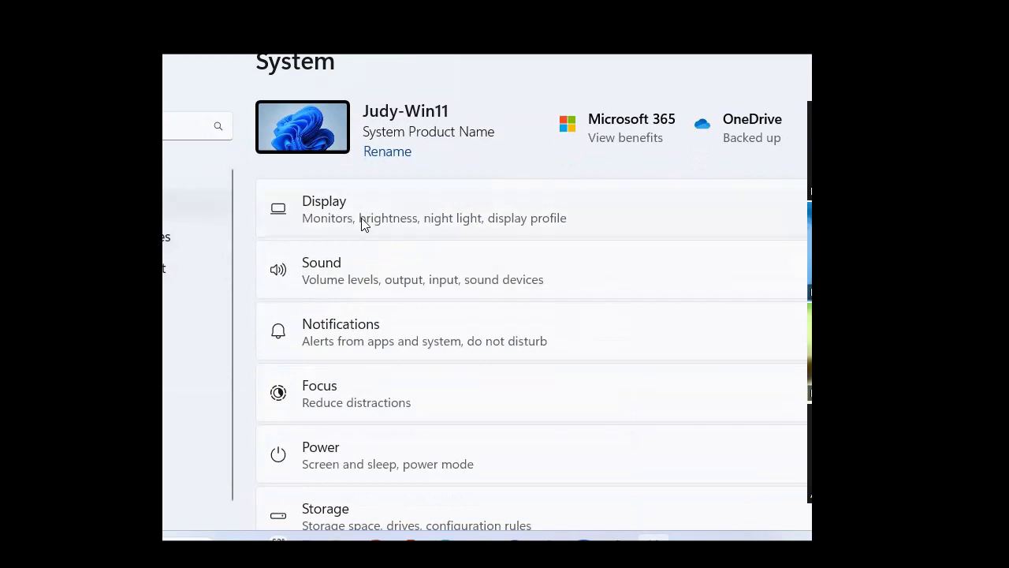
pyautogui.scroll(-3, 363, 224)
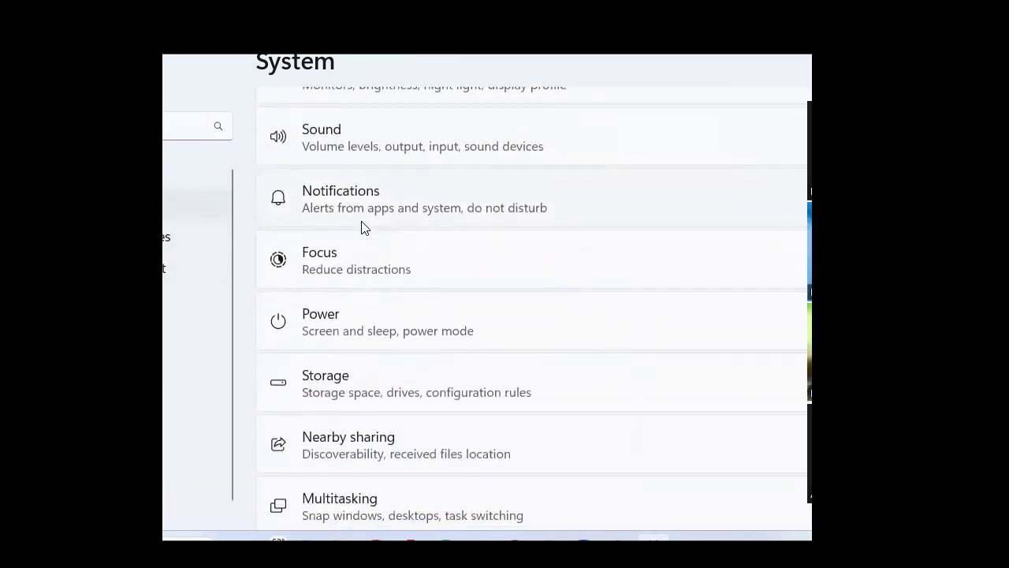
pyautogui.scroll(-4, 359, 233)
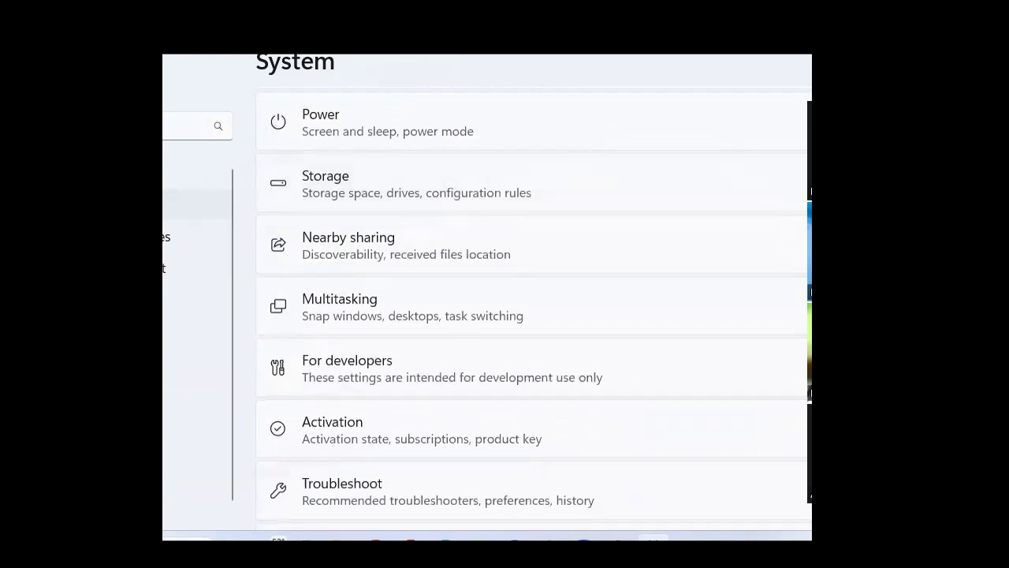
pyautogui.scroll(-5, 534, 309)
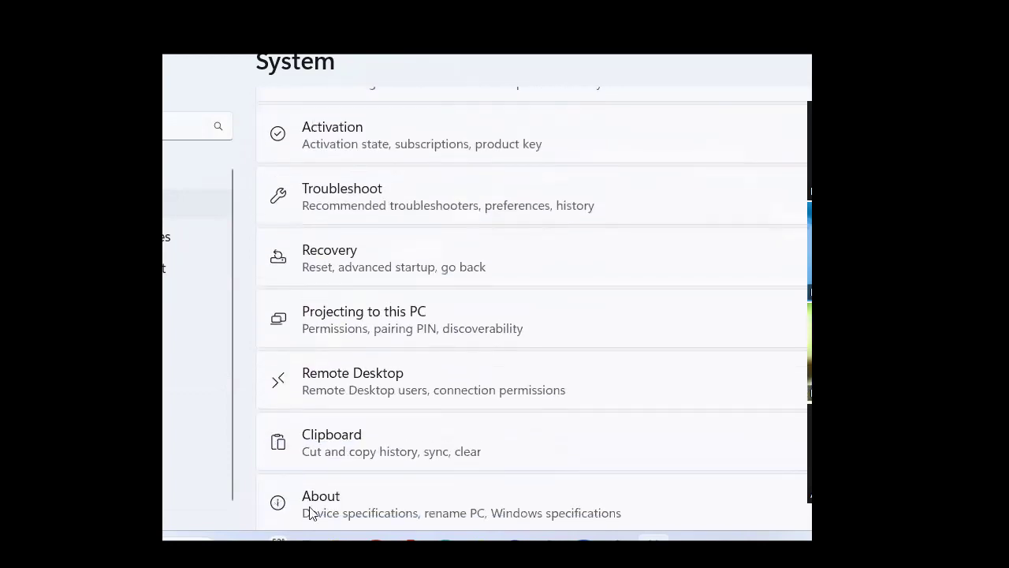
pyautogui.click(343, 497)
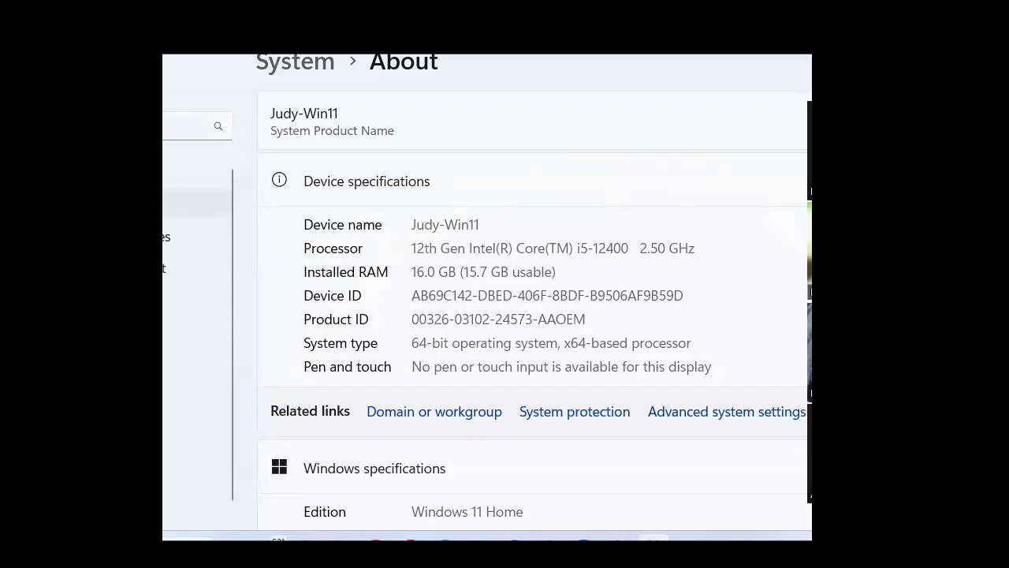
# - Examine the device specifications and Windows specifications on the About page
pyautogui.scroll(-1, 205, 479)
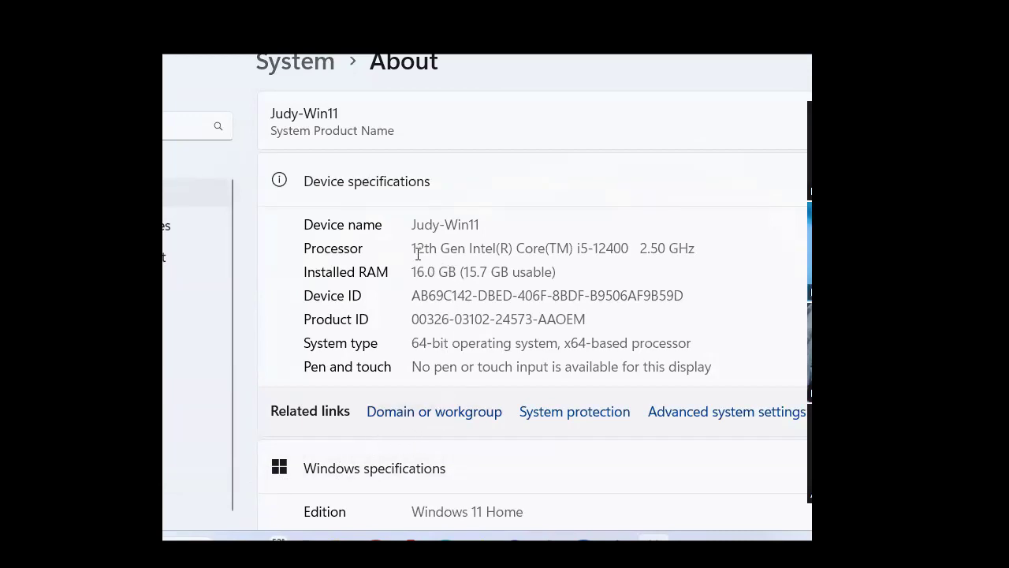
pyautogui.scroll(-3, 349, 466)
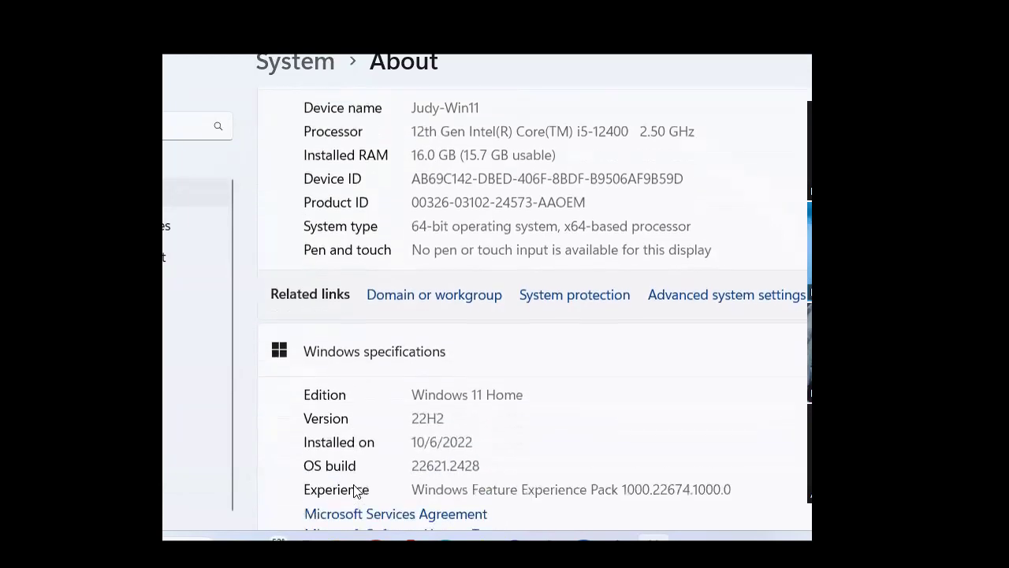
pyautogui.scroll(2, 358, 479)
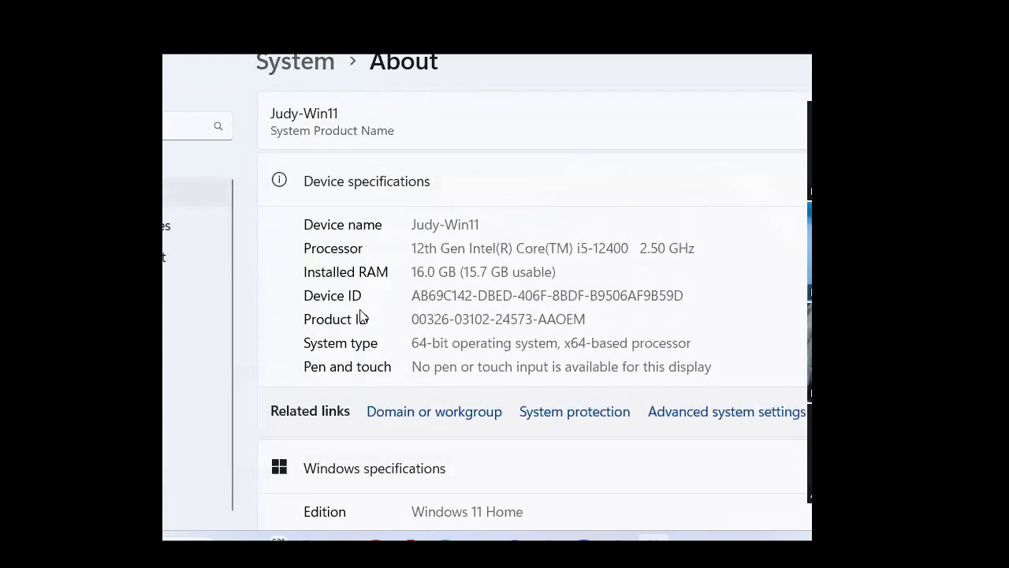
pyautogui.scroll(-3, 363, 323)
pyautogui.scroll(3, 365, 351)
# - Return to the Settings home page, search Settings for "system", and look through the results
pyautogui.click(197, 166)
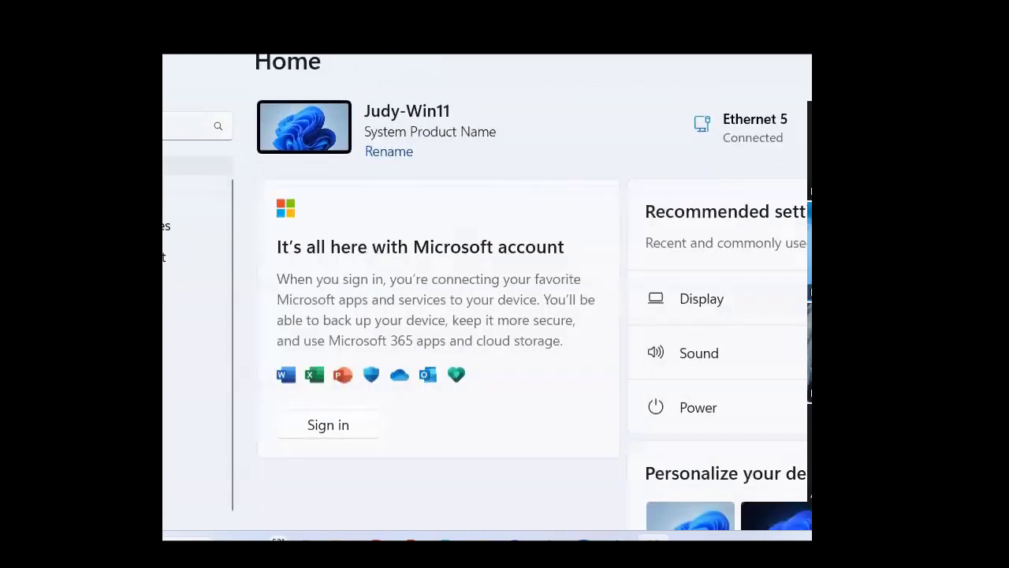
pyautogui.click(190, 126)
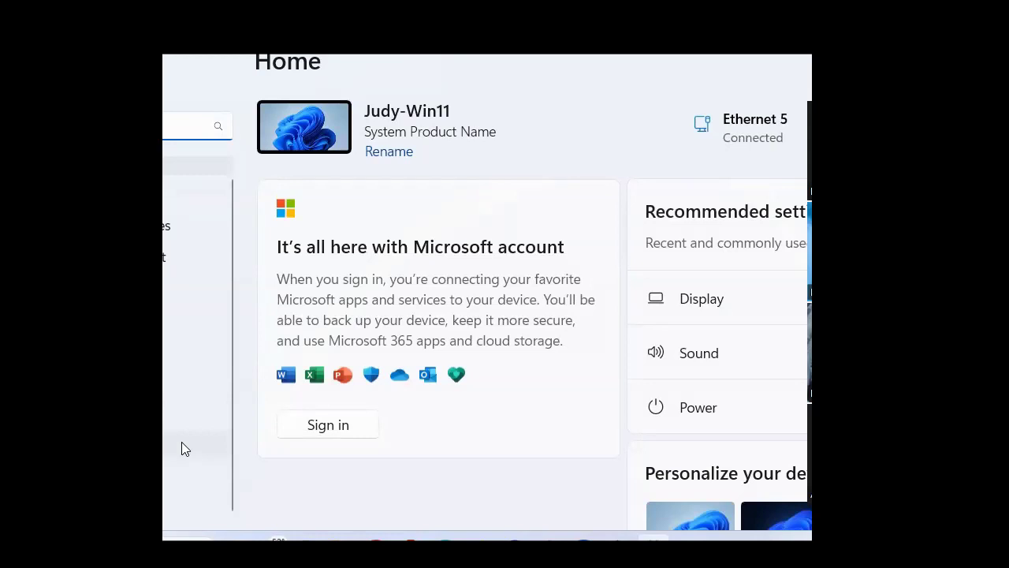
pyautogui.write('about')
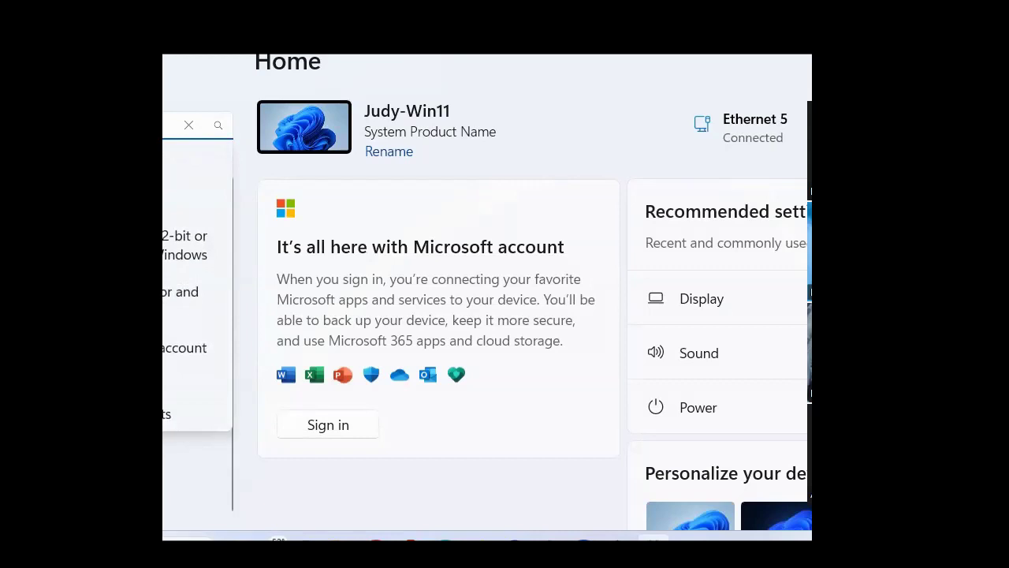
pyautogui.press('Return')
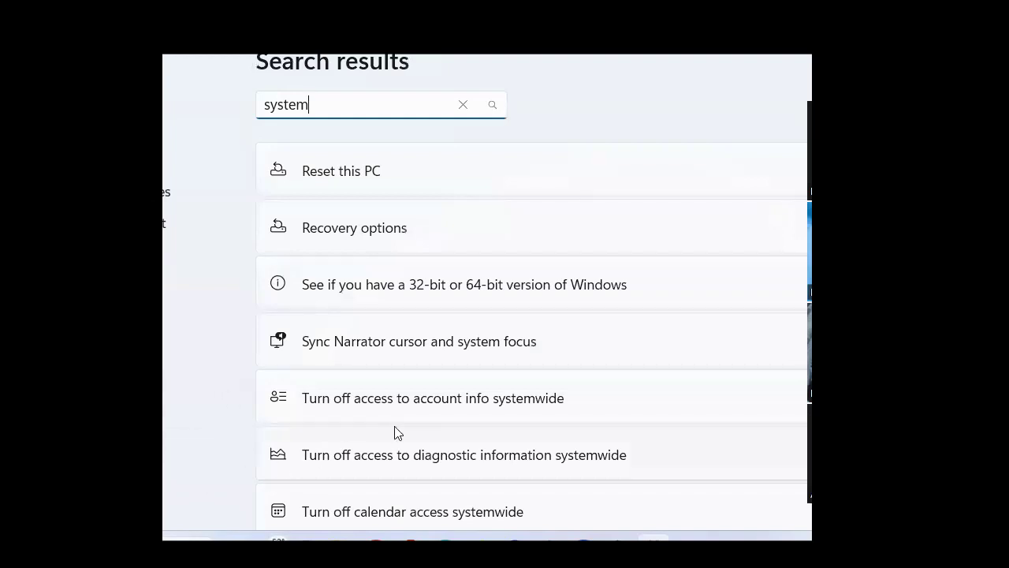
pyautogui.scroll(-6, 450, 421)
pyautogui.scroll(-1, 442, 430)
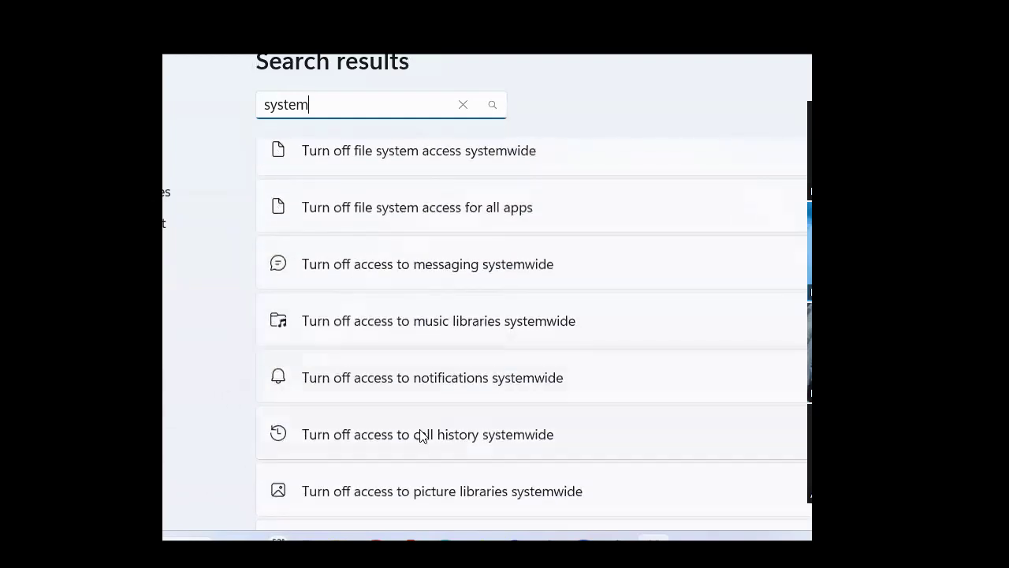
pyautogui.scroll(-3, 329, 218)
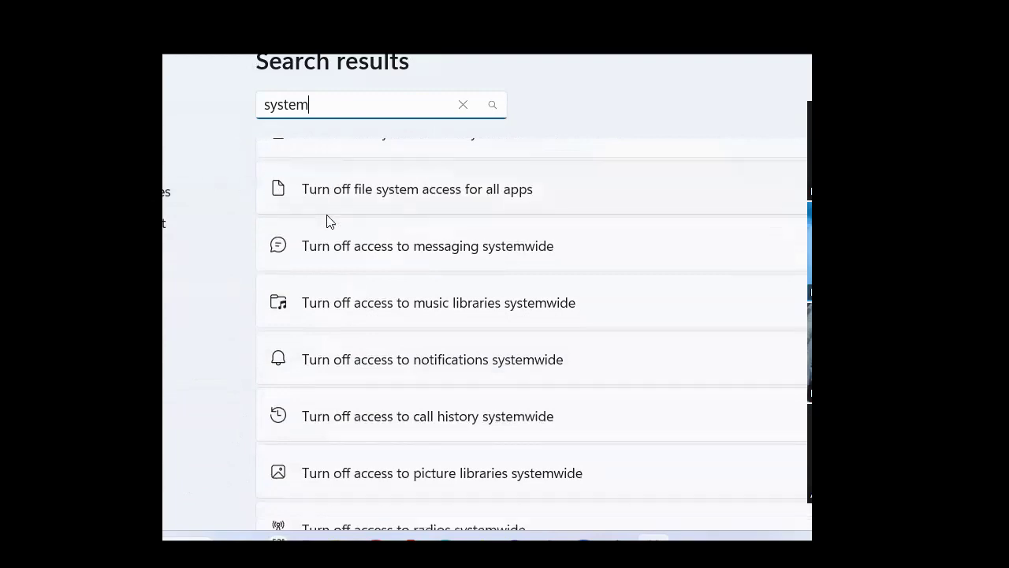
pyautogui.scroll(3, 328, 255)
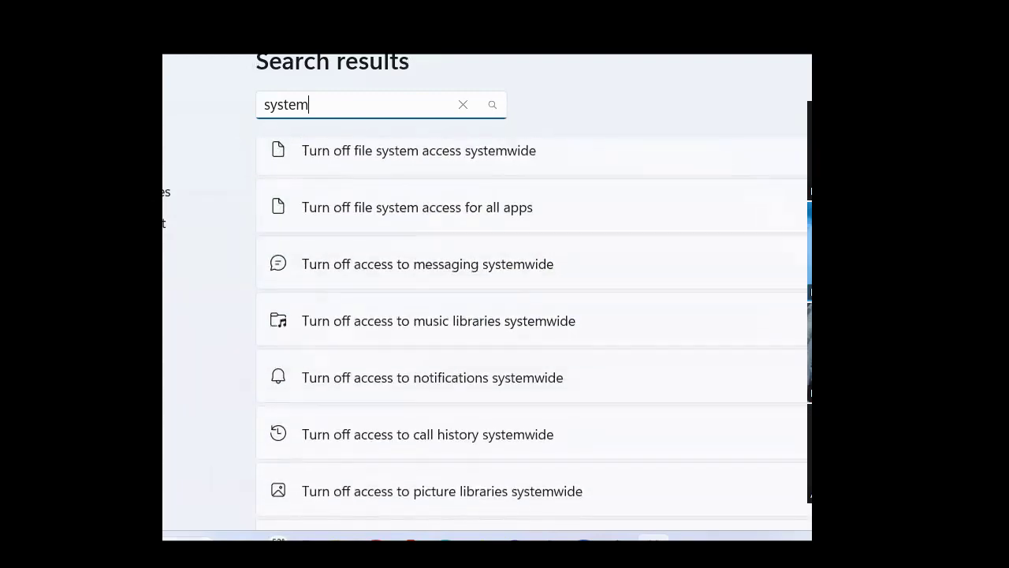
# - Search Windows for "system", replace the search with "abo", and open the About your PC settings page
pyautogui.press('super')
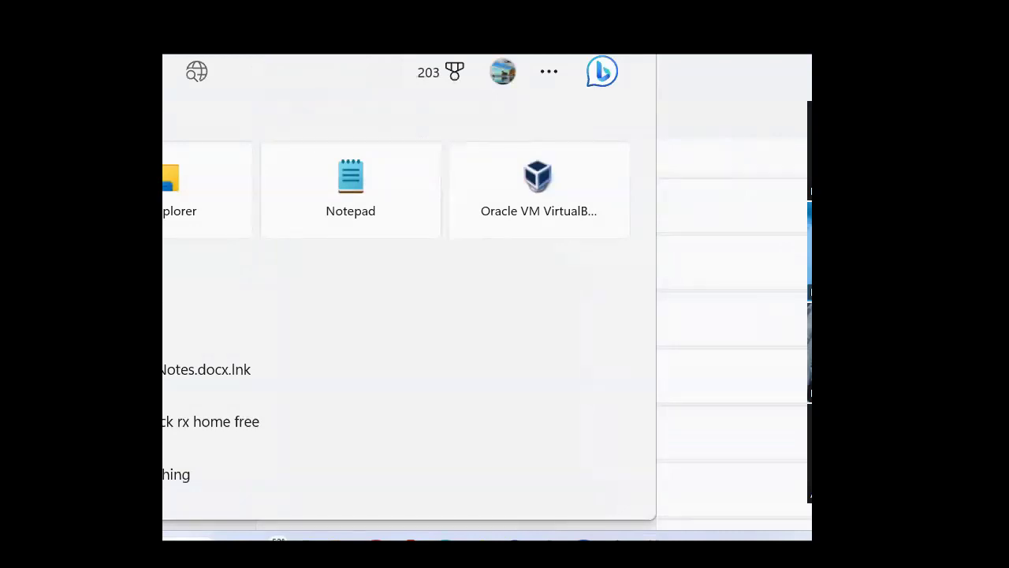
pyautogui.write('system')
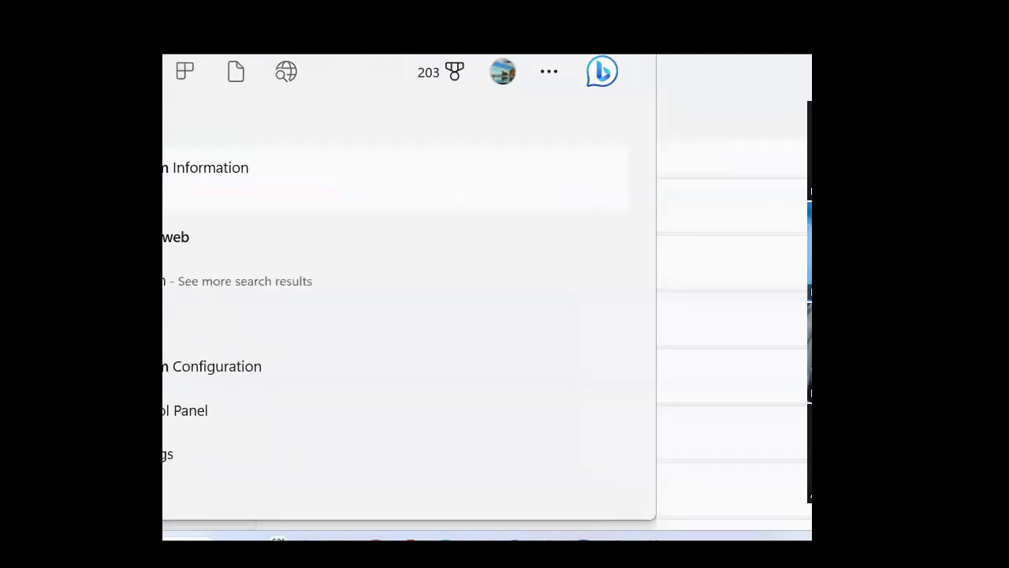
pyautogui.press('BackSpace')
pyautogui.press('BackSpace')
pyautogui.press('BackSpace')
pyautogui.press('BackSpace')
pyautogui.press('BackSpace')
pyautogui.press('BackSpace')
pyautogui.write('device')
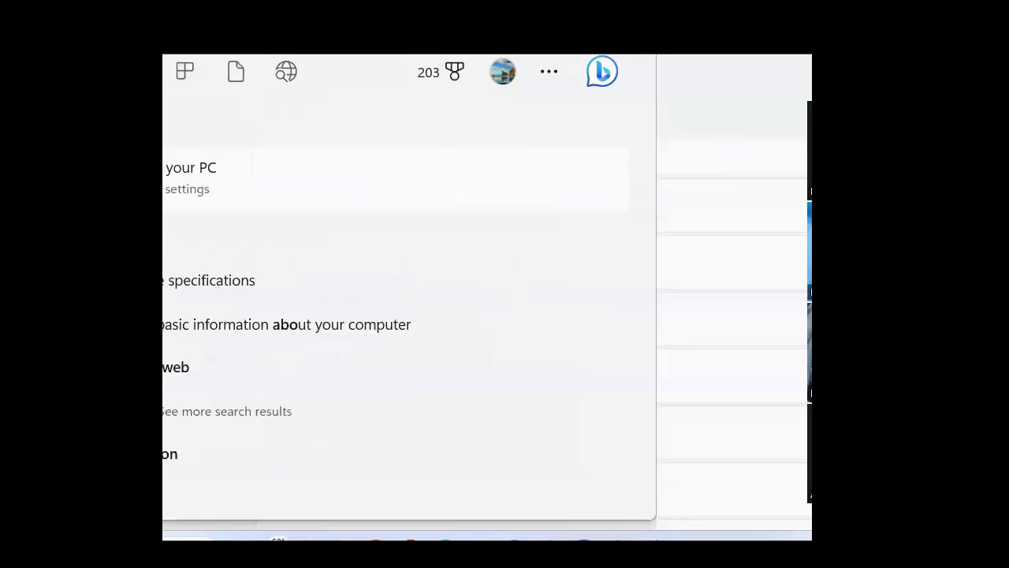
pyautogui.press('Return')
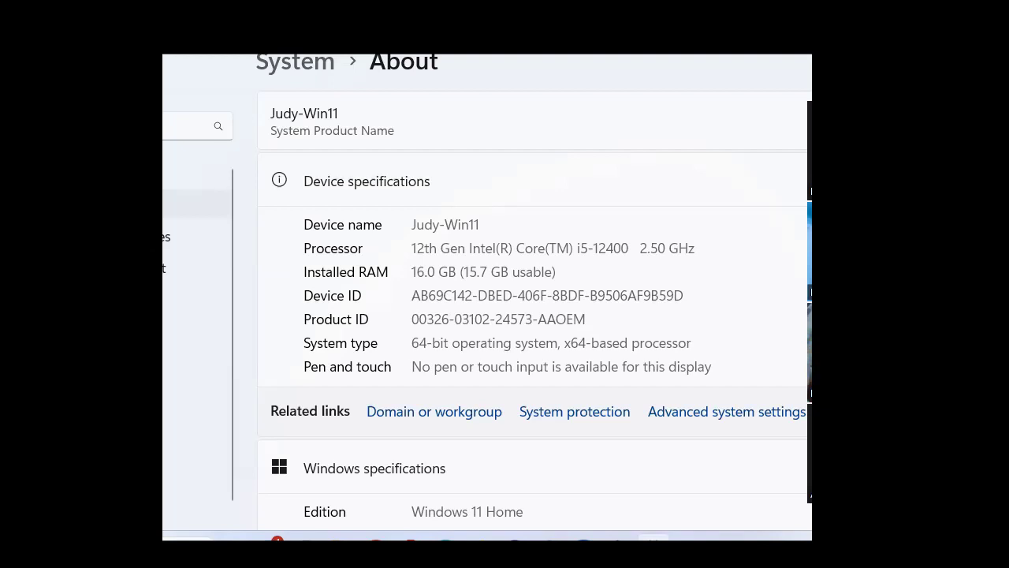
# - Switch to the PowerPoint virtual desktop and bring the Windows WS 20231017.pptx slideshow to the front
pyautogui.press('super+Tab')
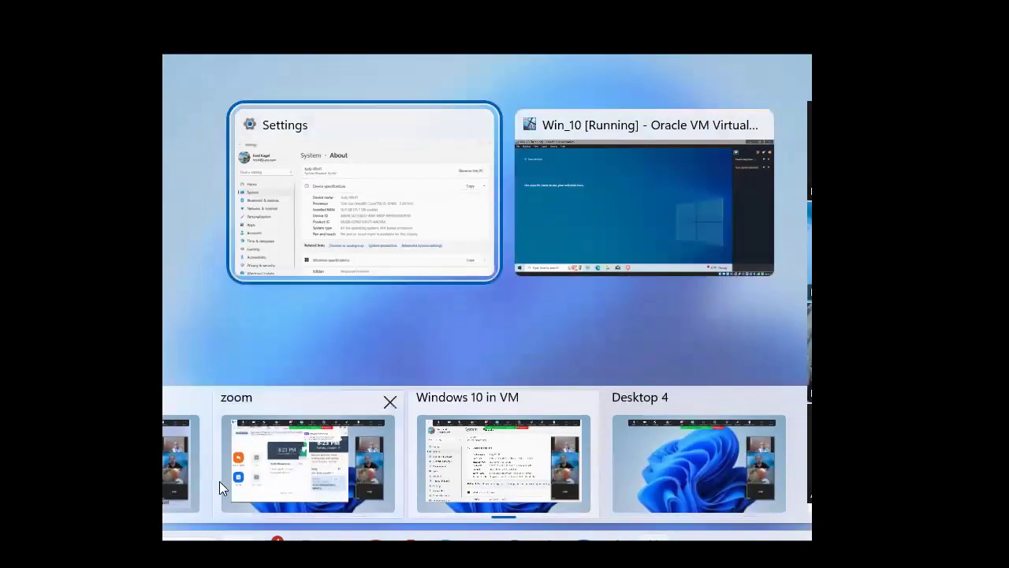
pyautogui.press('Escape')
pyautogui.click(504, 539)
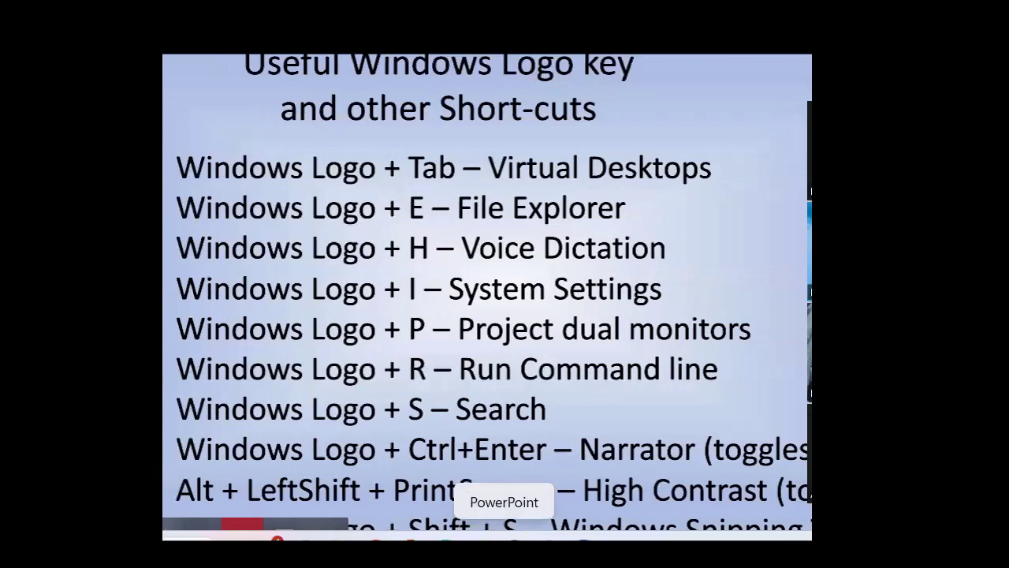
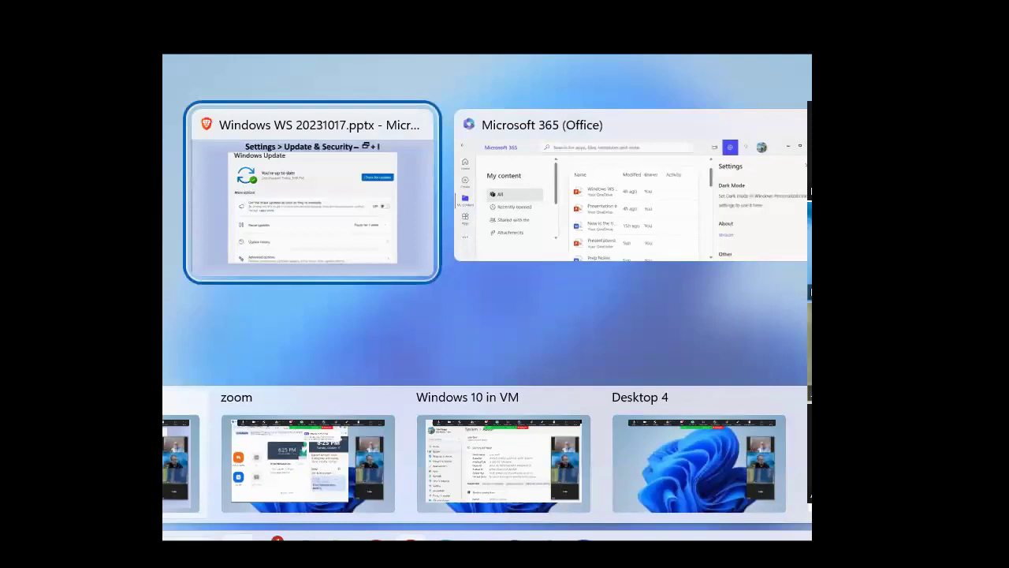
pyautogui.press('Return')
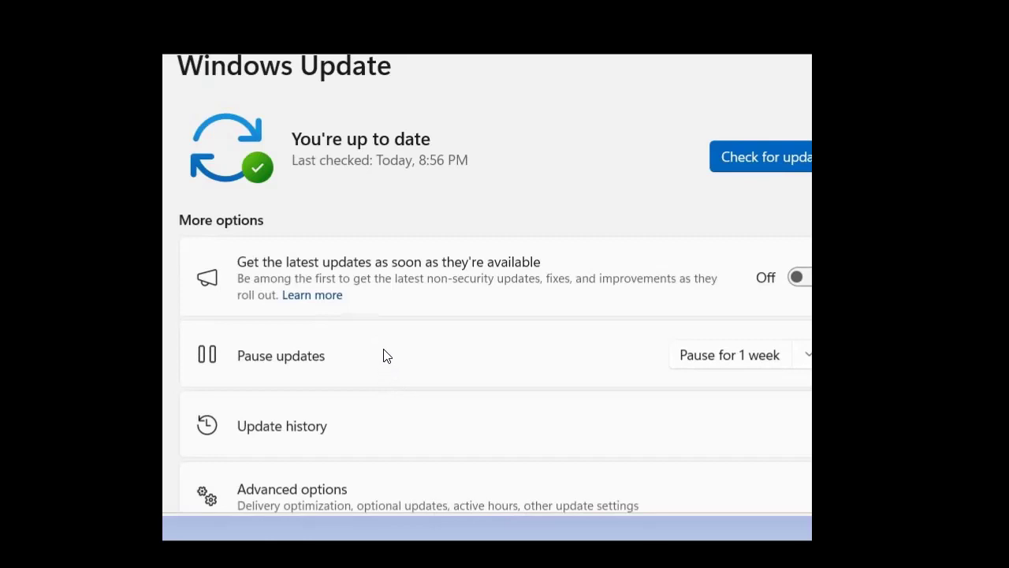
# - Maximize the browser window showing the Exploring Windows Desktop slide, and switch to the Desktop 4 virtual desktop
pyautogui.hotkey('alt', 'Tab')
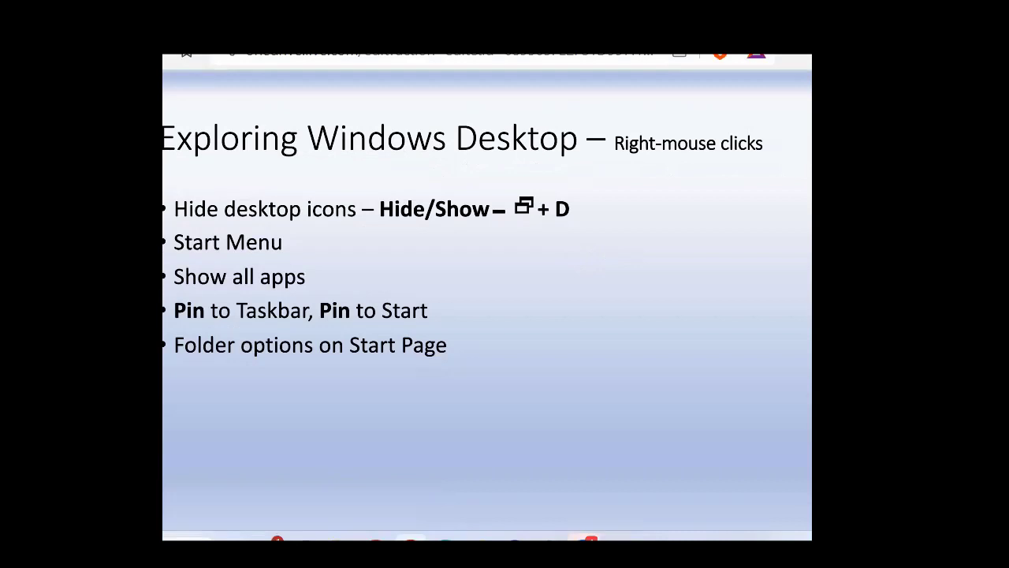
pyautogui.press('Escape')
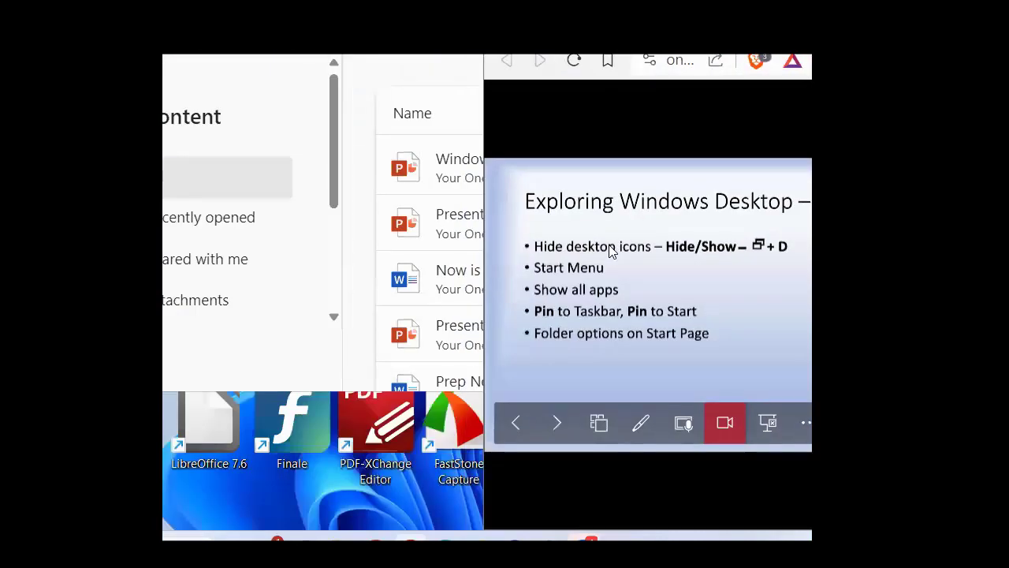
pyautogui.press('super+Up')
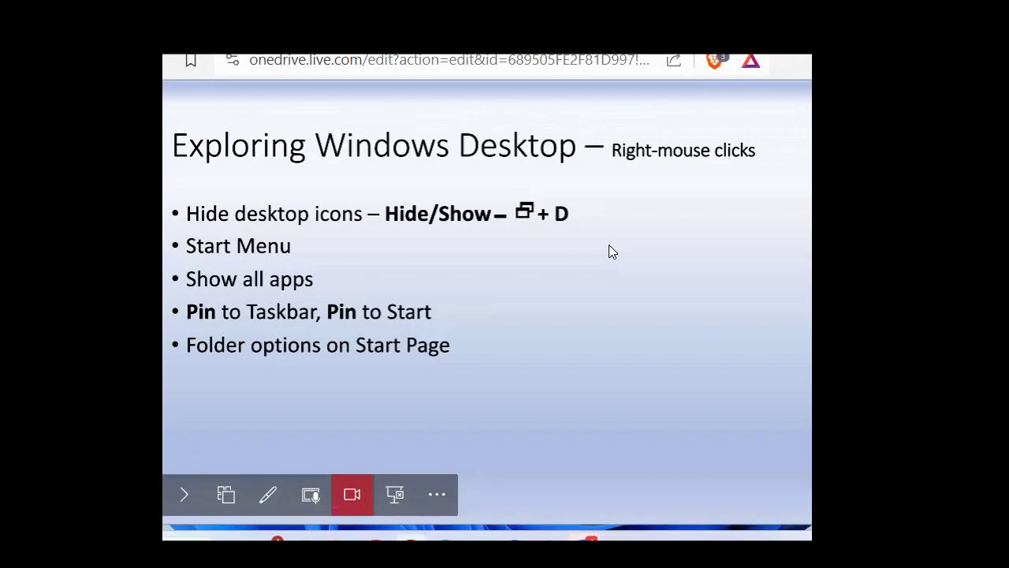
pyautogui.press('super+Tab')
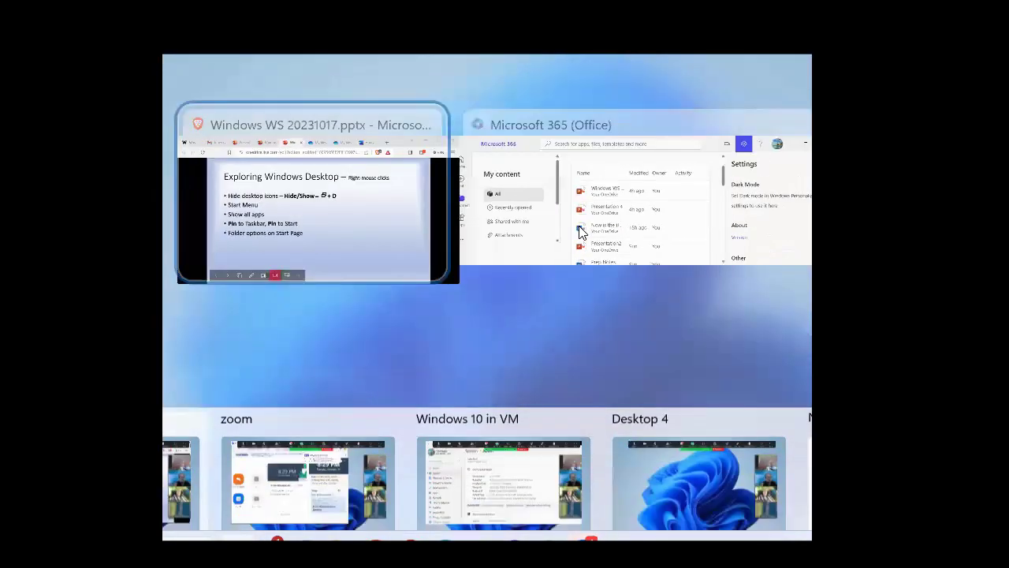
pyautogui.click(683, 479)
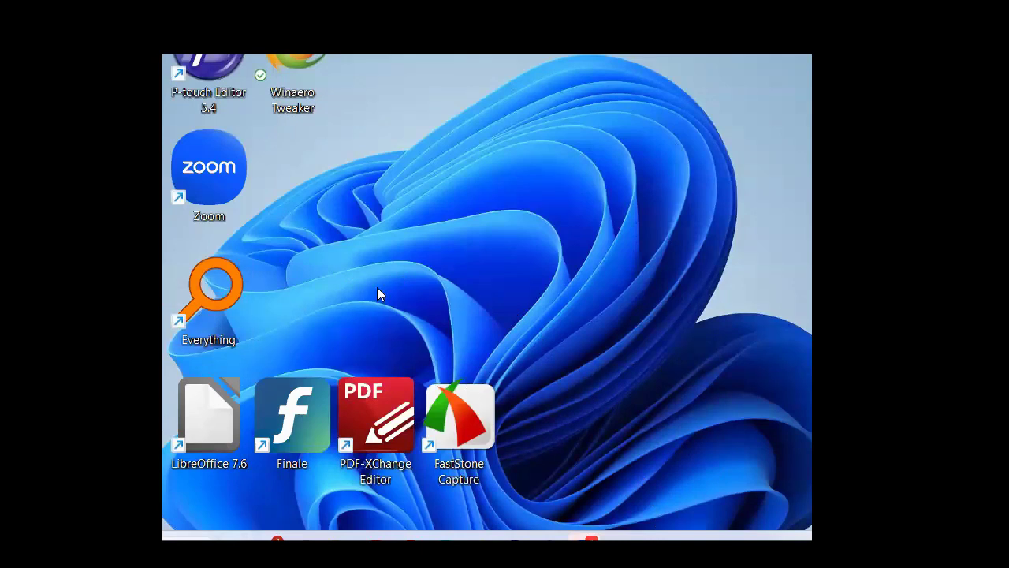
# - Hide all the desktop icons, and show them again
pyautogui.rightClick(476, 213)
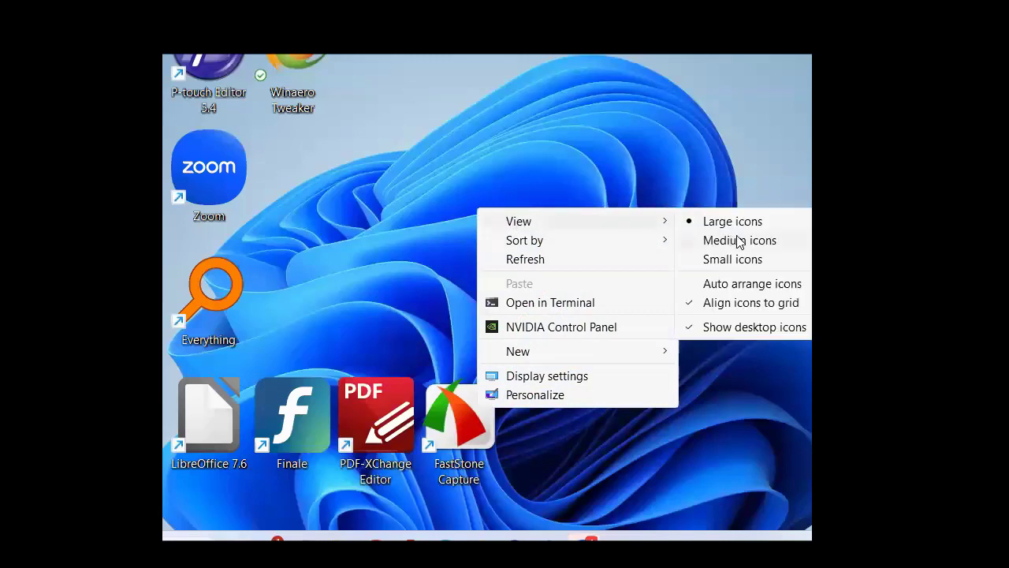
pyautogui.click(726, 333)
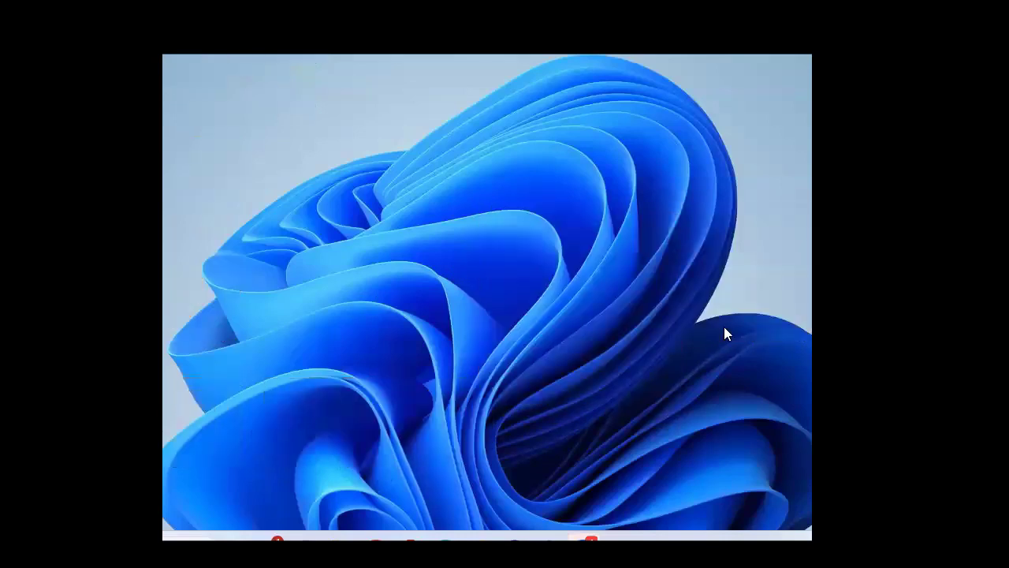
pyautogui.rightClick(653, 283)
pyautogui.moveTo(716, 301)
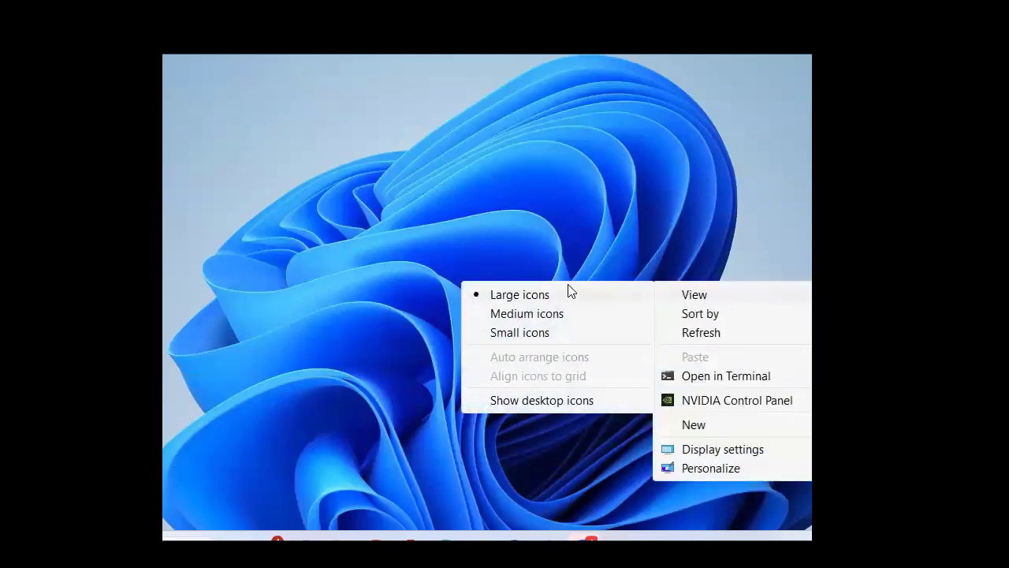
pyautogui.click(537, 402)
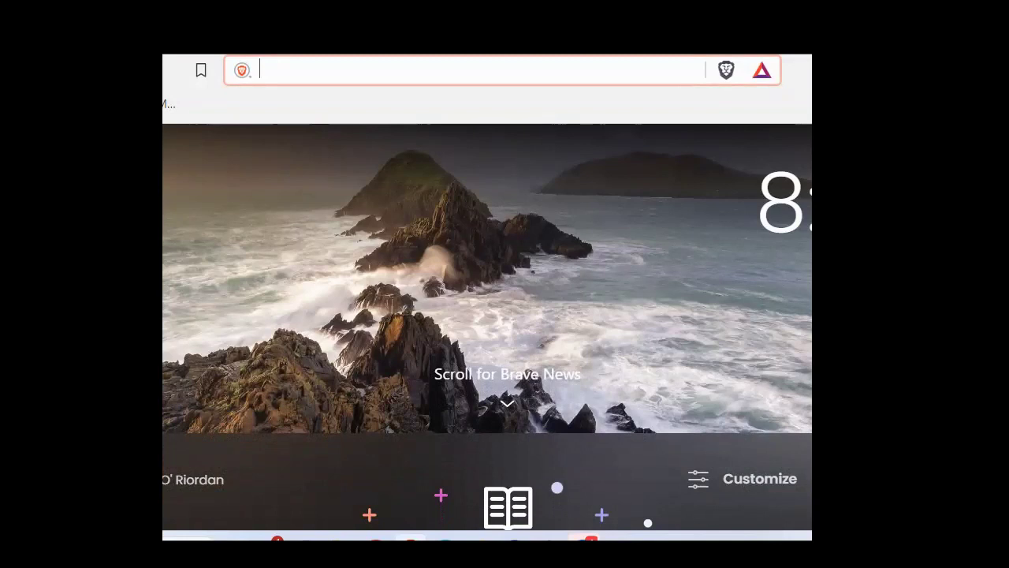
# - Minimize all open windows to show the desktop, and restore the browser window
pyautogui.press('Escape')
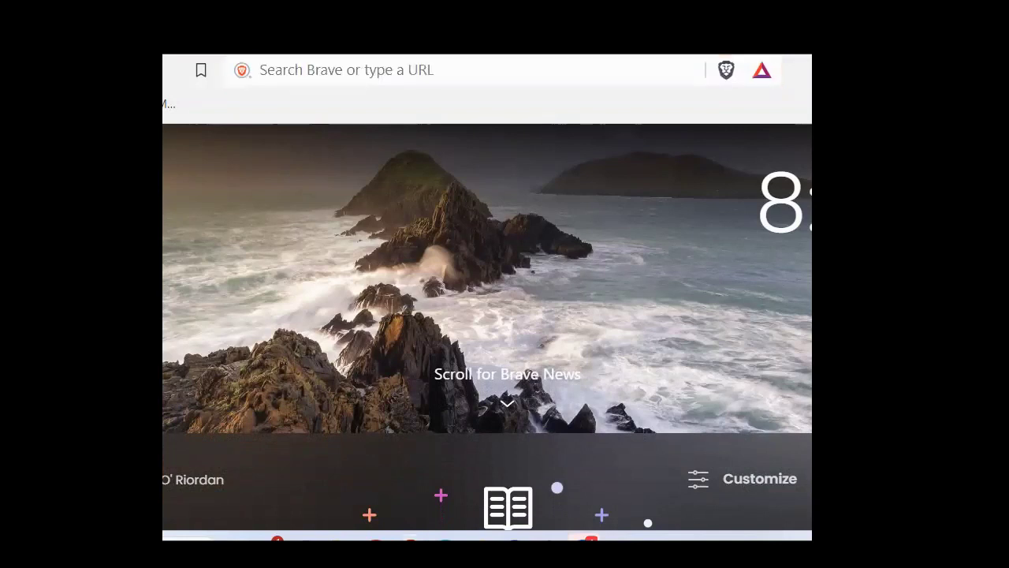
pyautogui.press('super+d')
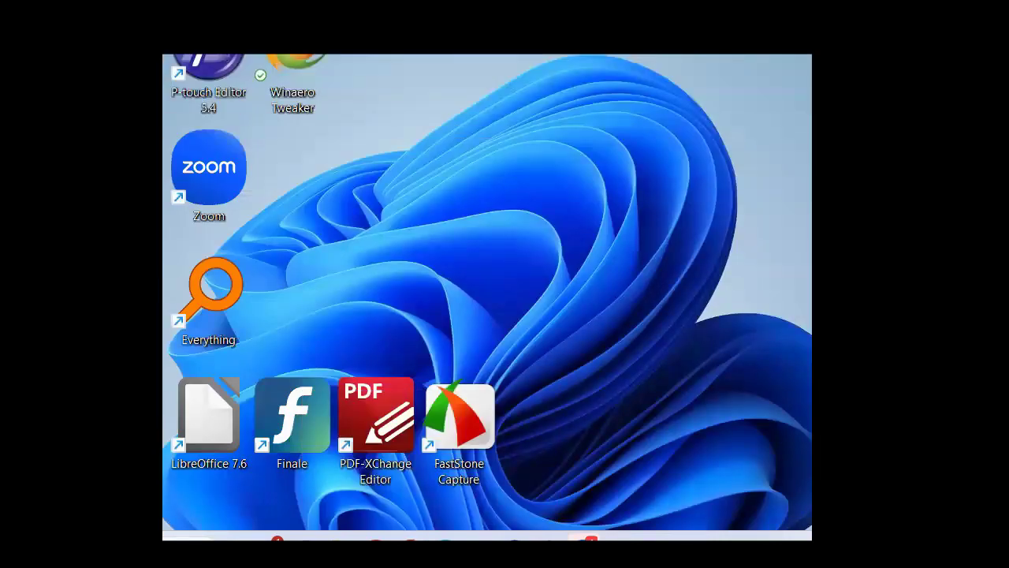
pyautogui.press('super+d')
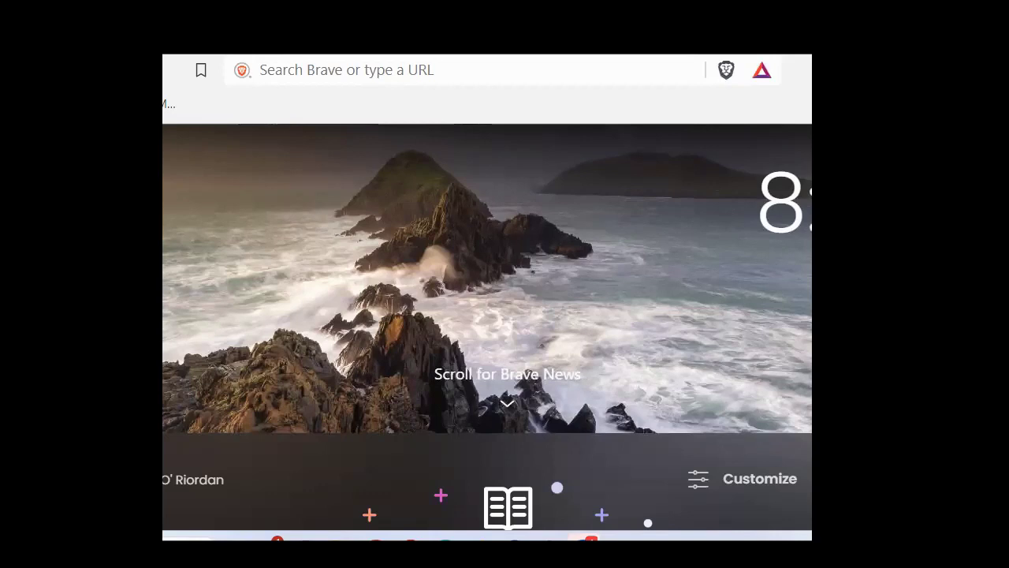
# - Open the full list of installed apps from Start and browse down through it
pyautogui.press('super')
pyautogui.press('super')
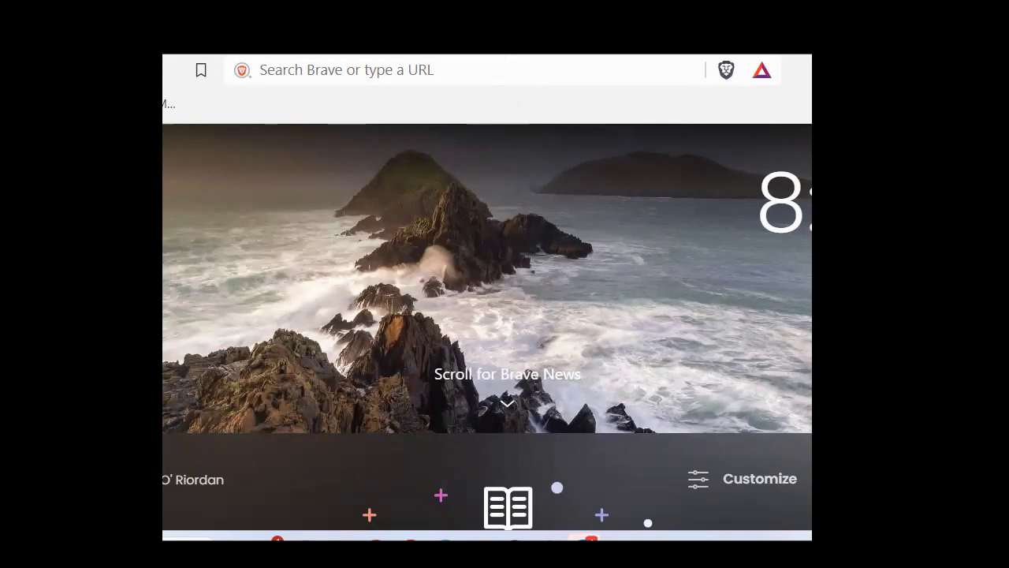
pyautogui.press('super')
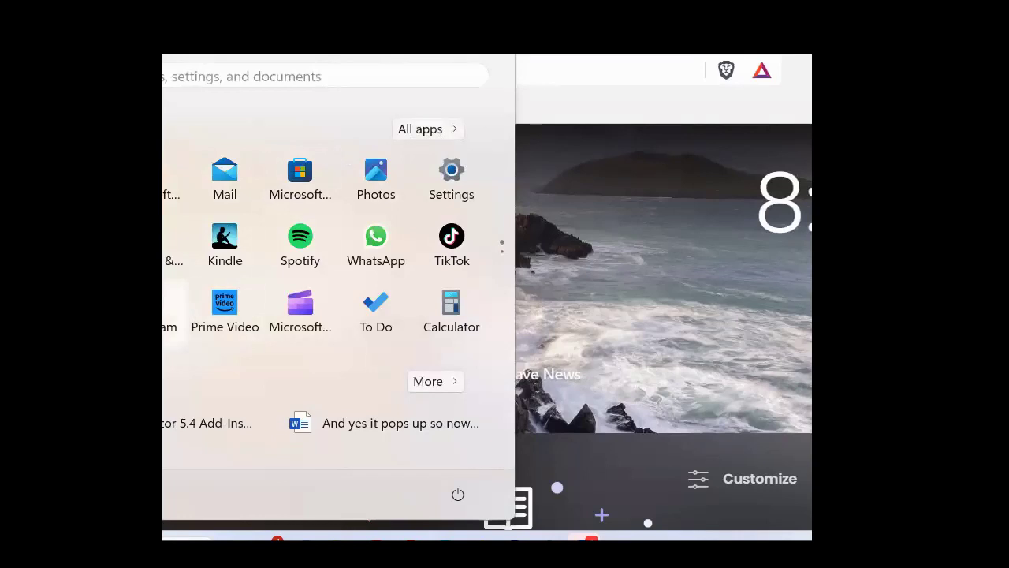
pyautogui.click(441, 134)
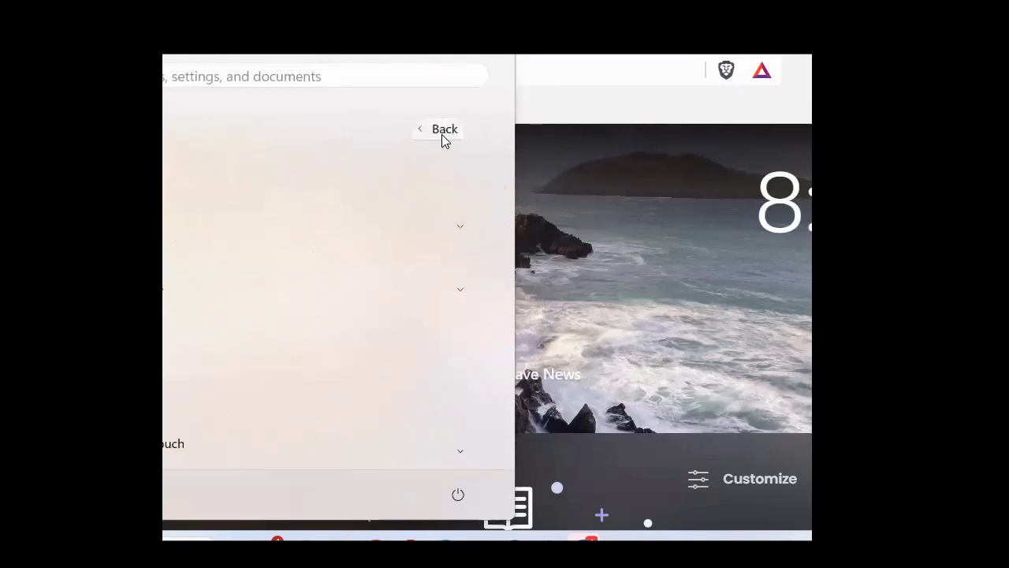
pyautogui.scroll(-3, 331, 300)
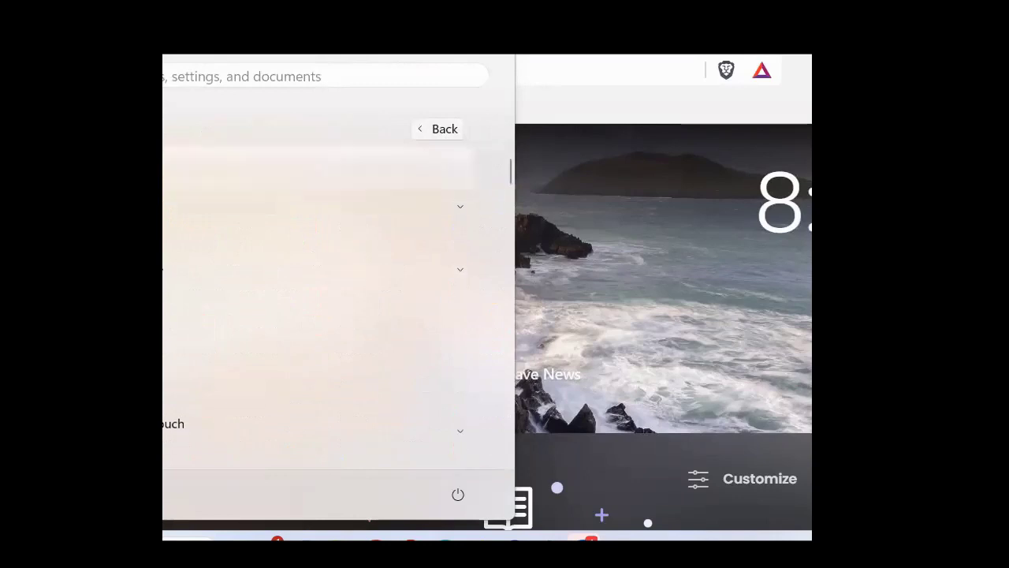
pyautogui.scroll(-5, 331, 300)
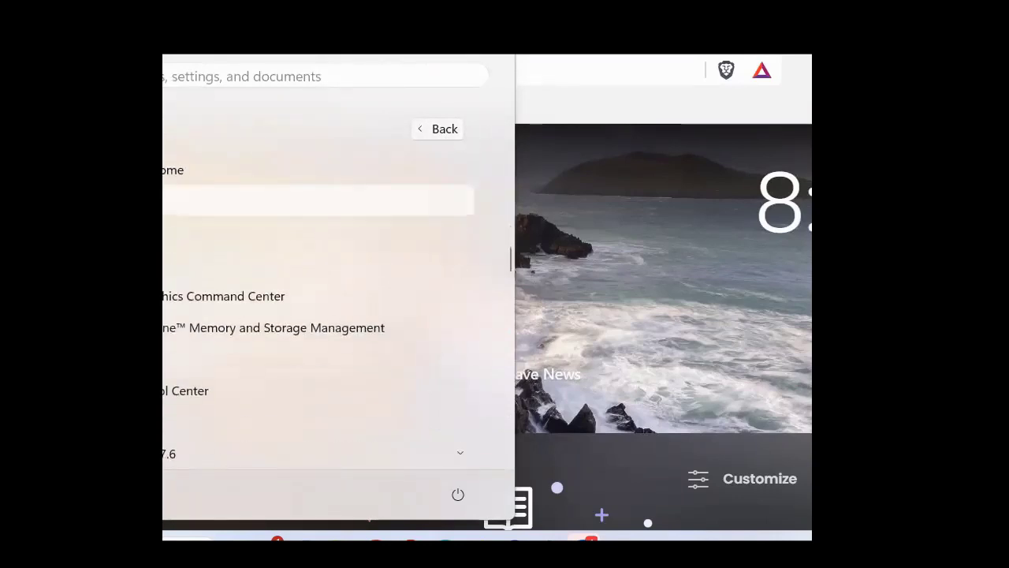
pyautogui.scroll(-3, 316, 200)
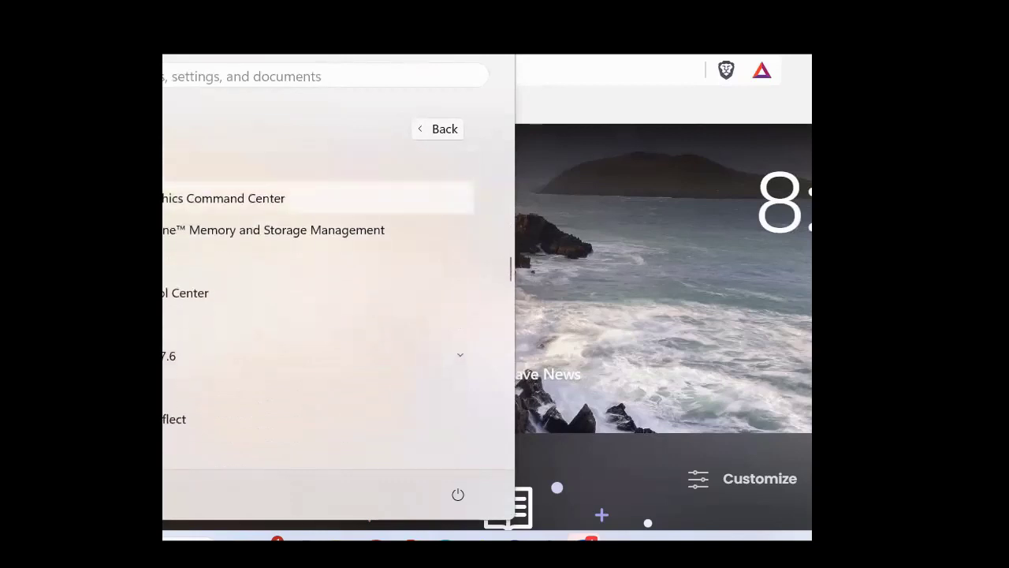
pyautogui.scroll(-2, 315, 307)
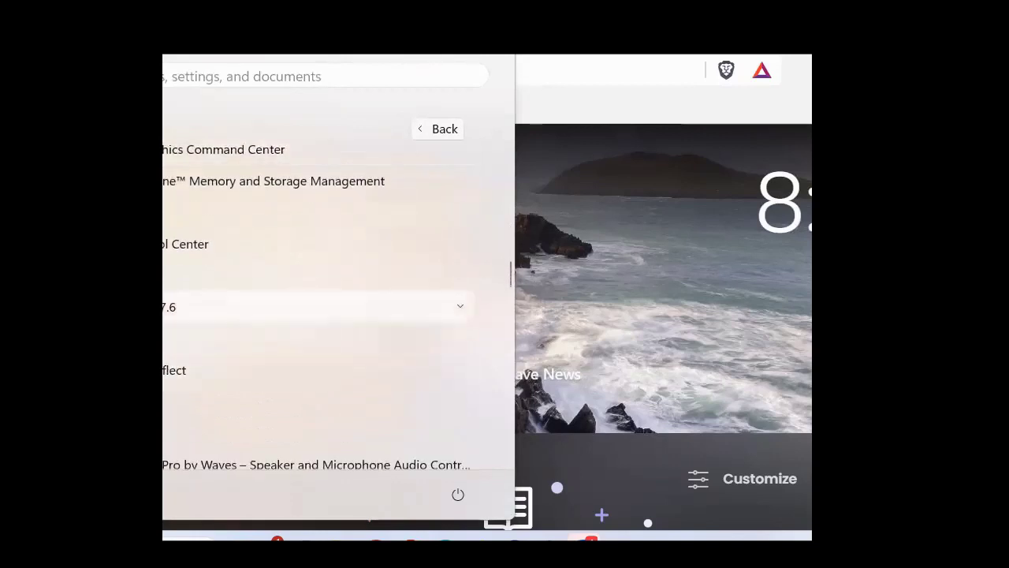
pyautogui.scroll(-8, 316, 311)
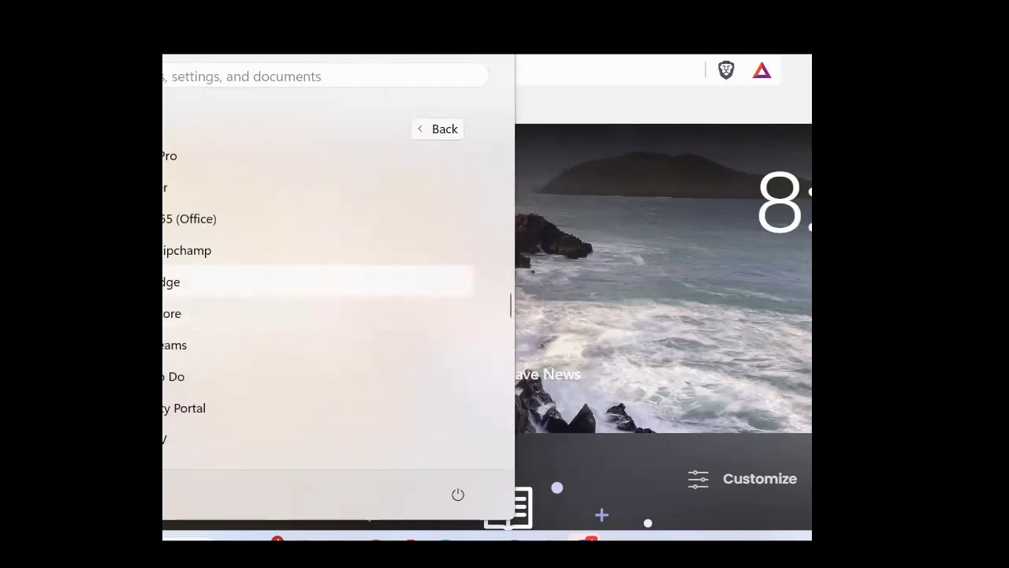
# - Search Windows for "writer", launch LibreOffice Writer, turn off Show tips on startup, and dismiss the Tip of the Day
pyautogui.write('writer')
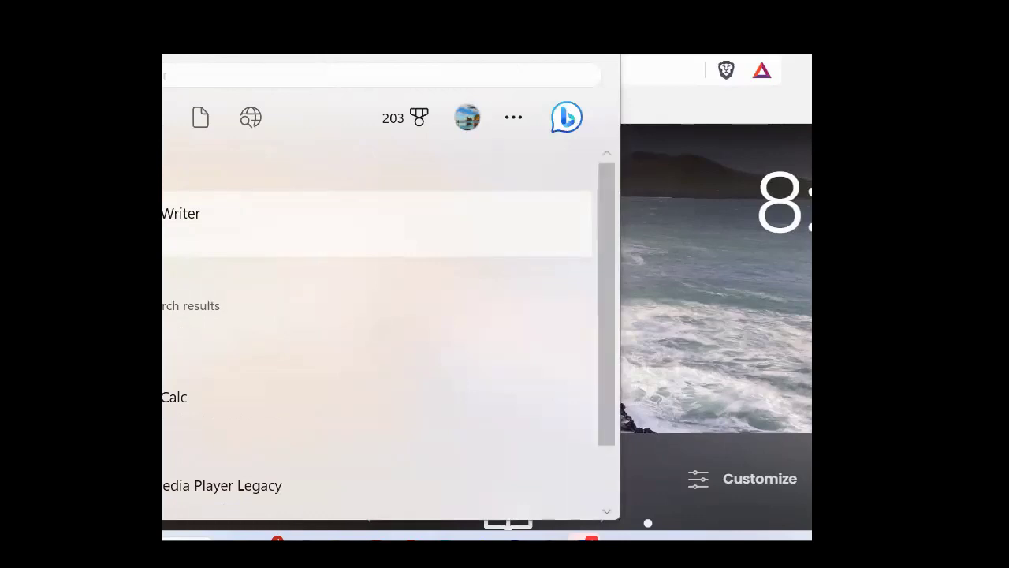
pyautogui.press('Return')
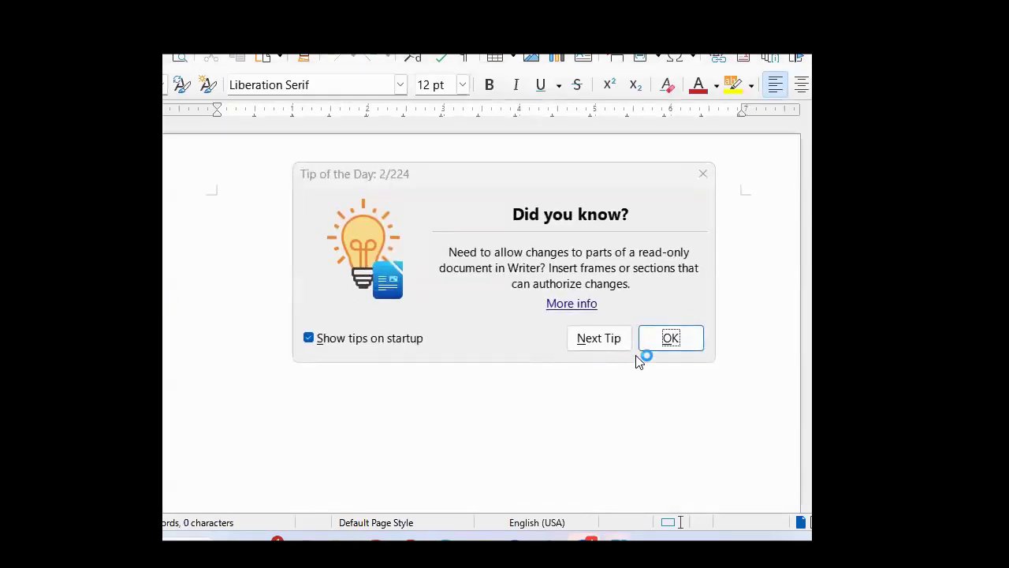
pyautogui.click(307, 339)
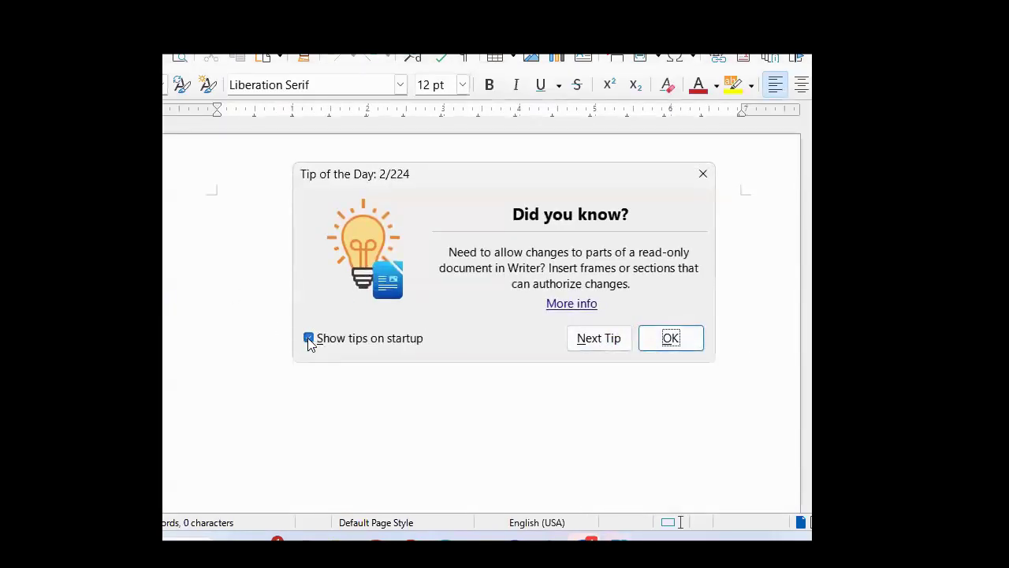
pyautogui.click(664, 354)
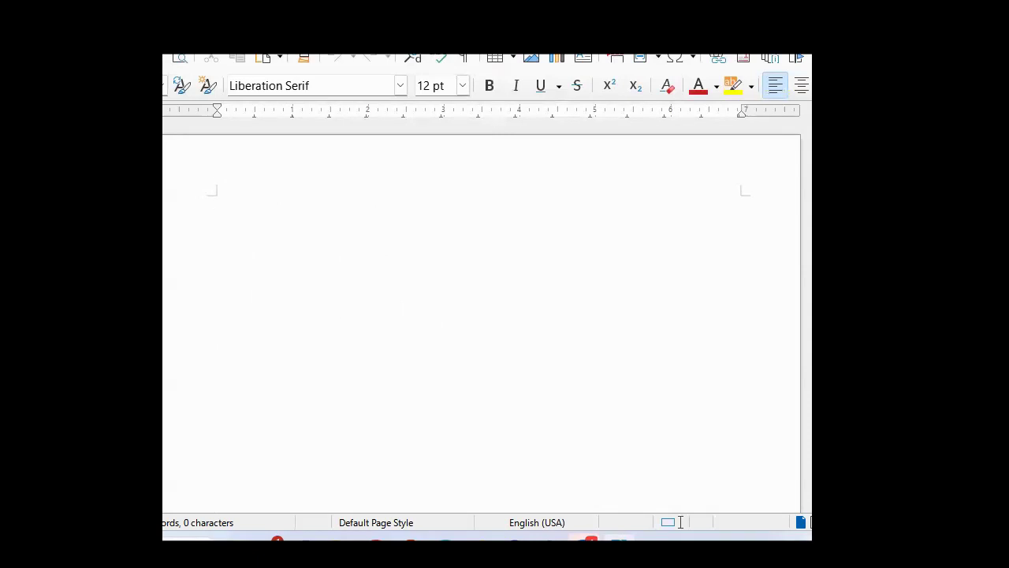
# - Pin the running LibreOffice Writer app to the taskbar
pyautogui.moveTo(619, 544)
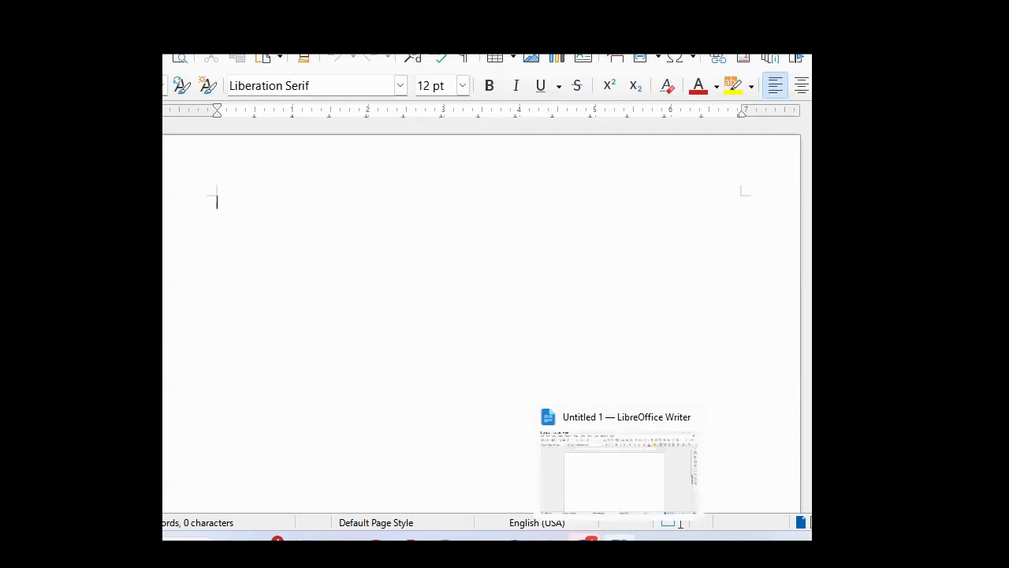
pyautogui.rightClick(619, 542)
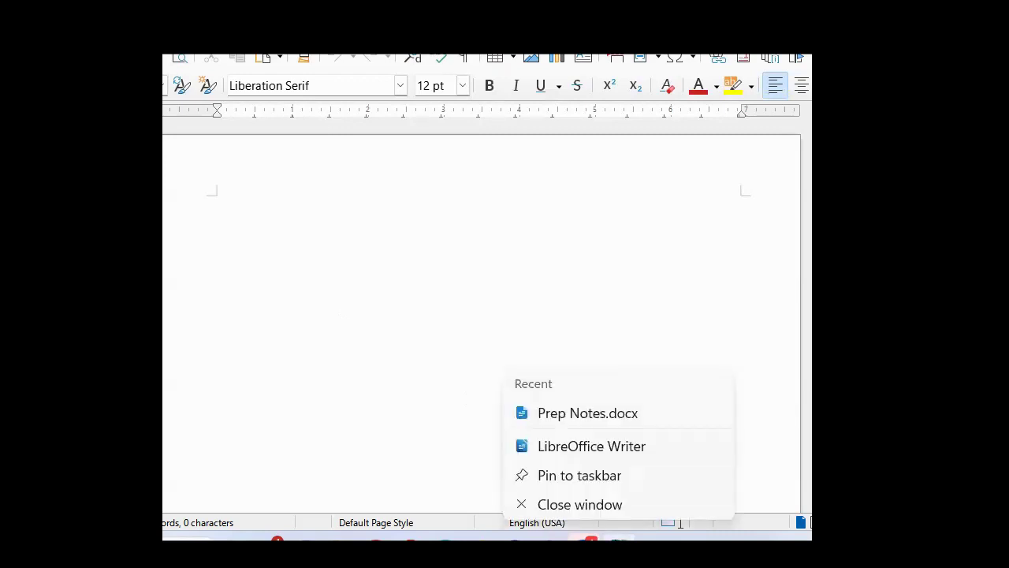
pyautogui.click(588, 481)
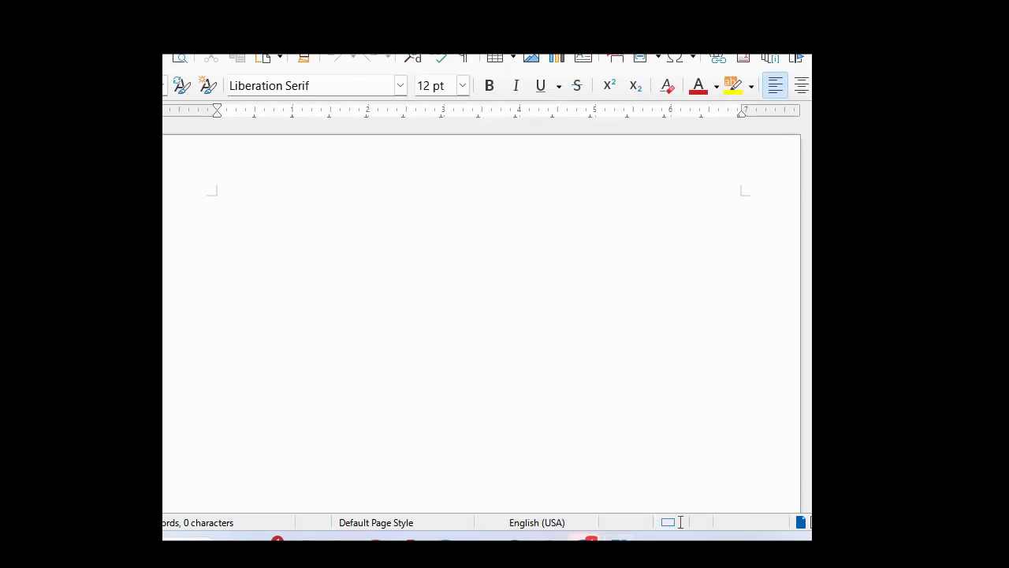
# - Close the blank Writer document and quit LibreOffice, and return to the Desktop 4 virtual desktop
pyautogui.moveTo(619, 543)
pyautogui.hotkey('ctrl', 'w')
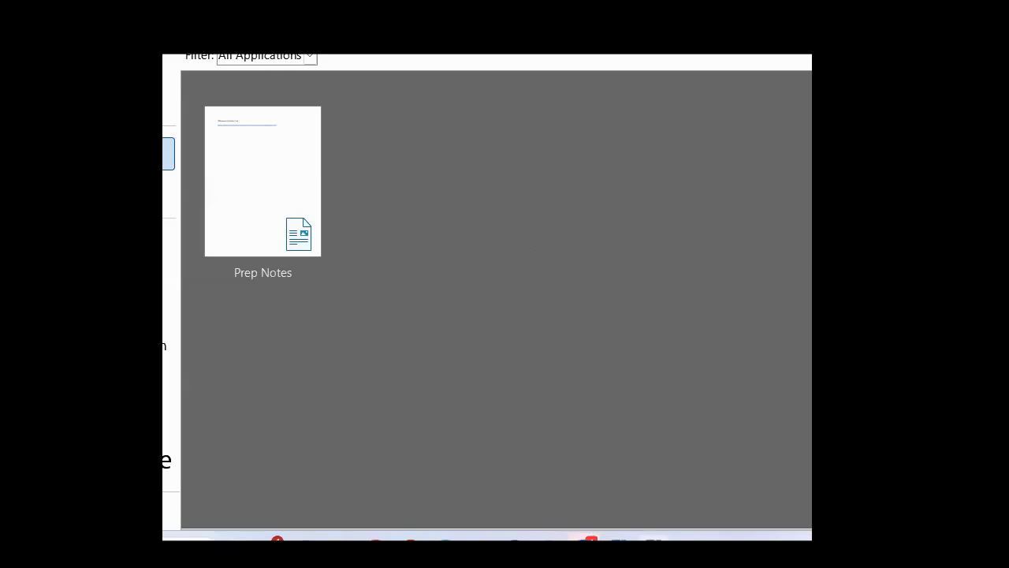
pyautogui.hotkey('ctrl', 'q')
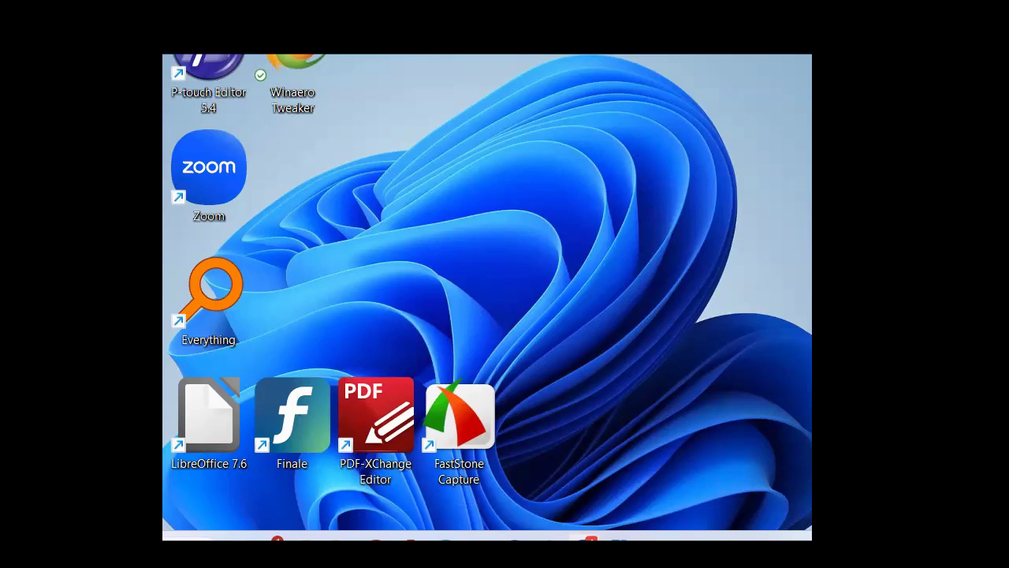
pyautogui.press('super+Tab')
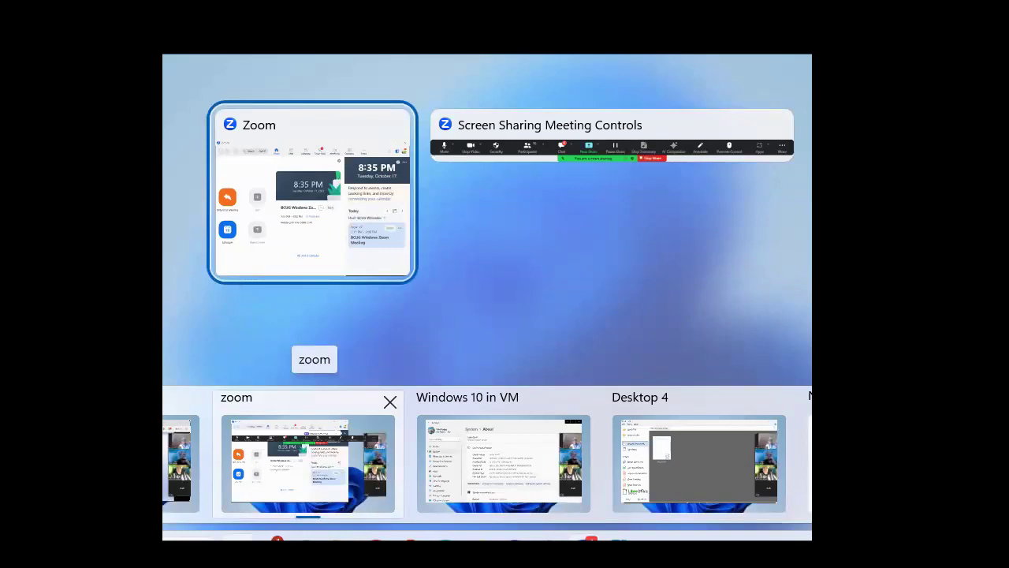
pyautogui.click(695, 483)
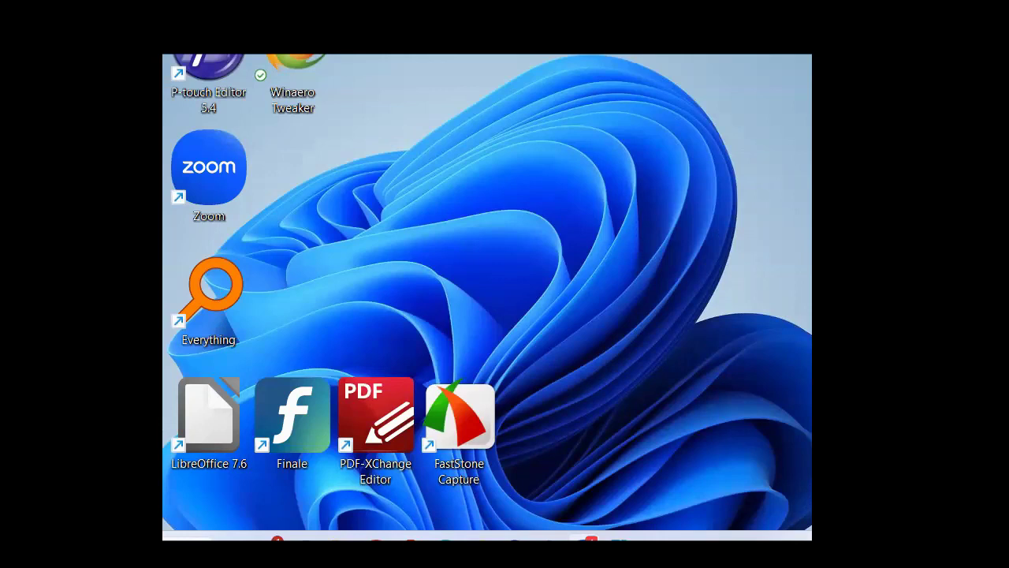
# - Open the properties of the pinned LibreOffice Writer shortcut and move the dialog fully into view
pyautogui.rightClick(619, 539)
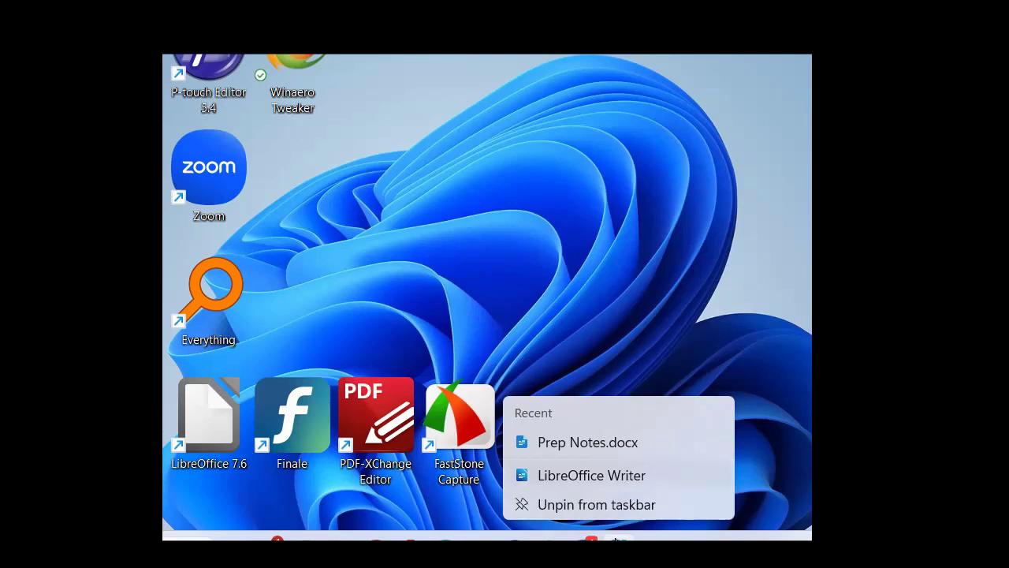
pyautogui.rightClick(606, 476)
pyautogui.click(616, 539)
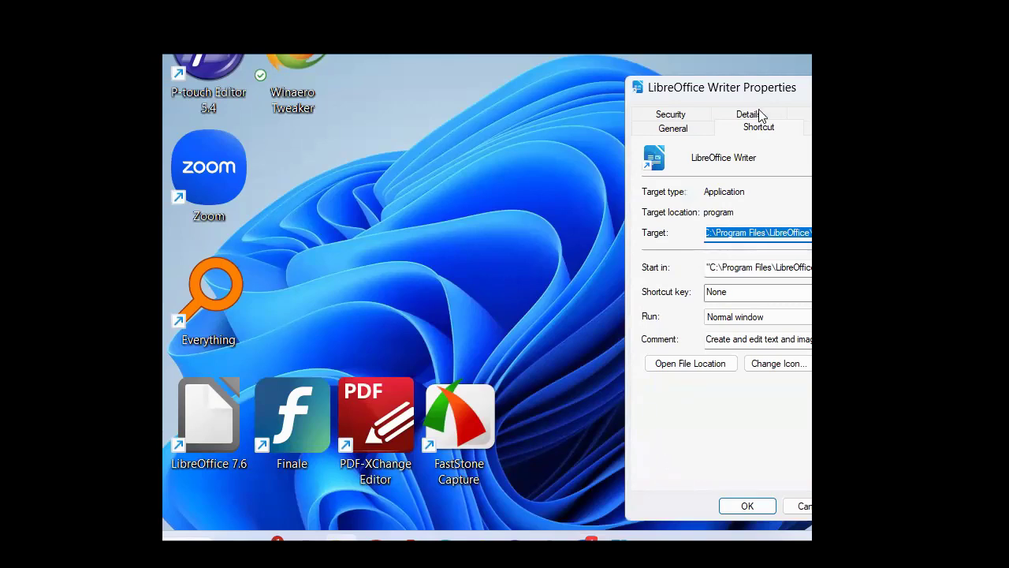
pyautogui.moveTo(710, 87); pyautogui.dragTo(605, 97)
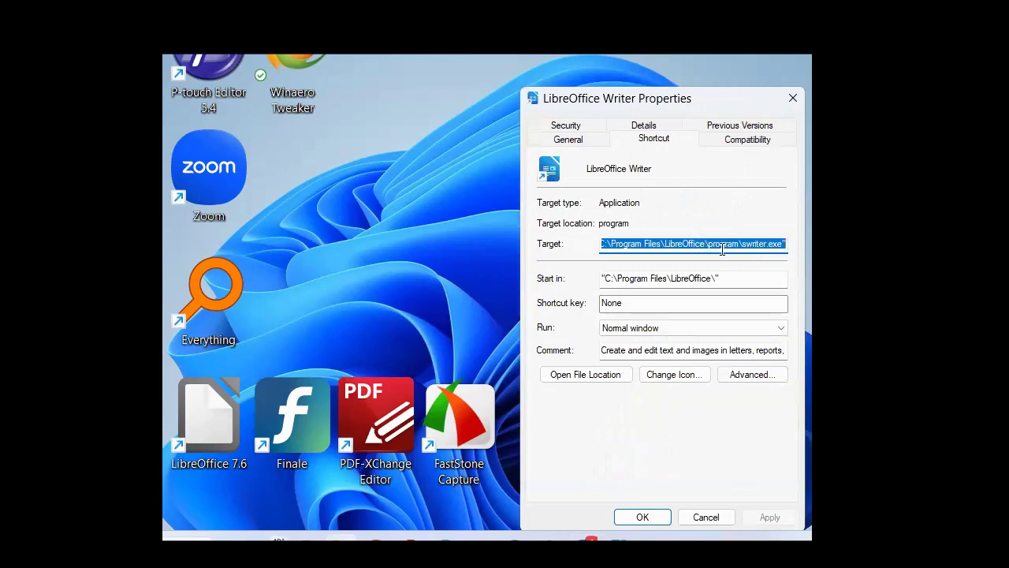
# - Append -nologo after swriter.exe in the LibreOffice Writer shortcut's target, and apply and save the change
pyautogui.click(784, 246)
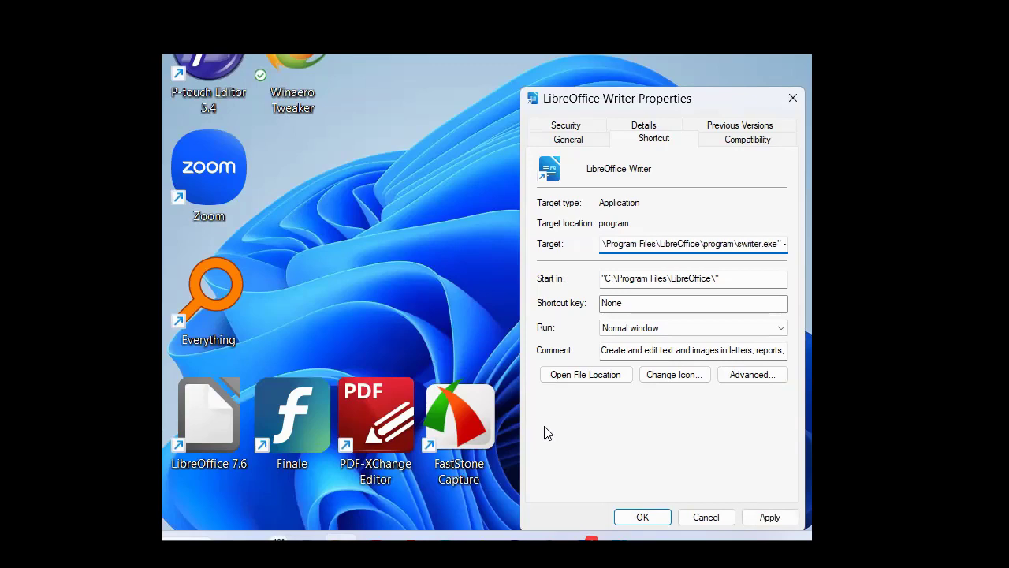
pyautogui.write('-nologo')
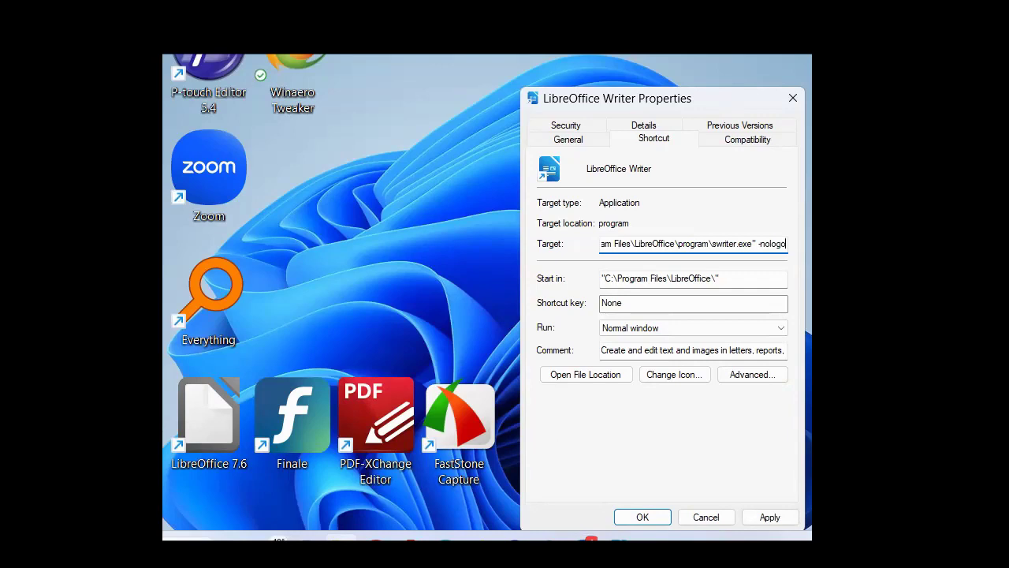
pyautogui.moveTo(579, 537)
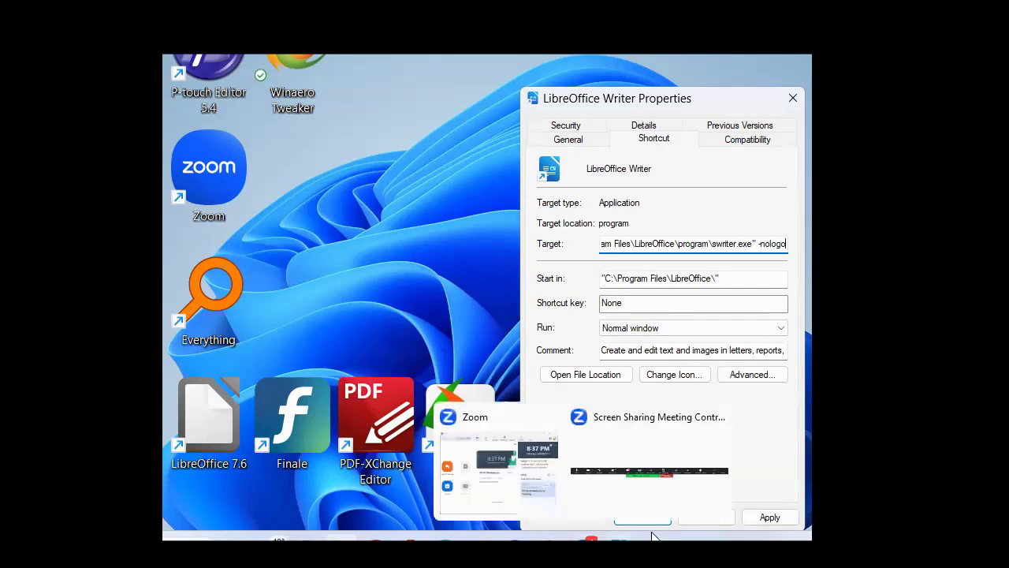
pyautogui.click(770, 518)
pyautogui.click(644, 519)
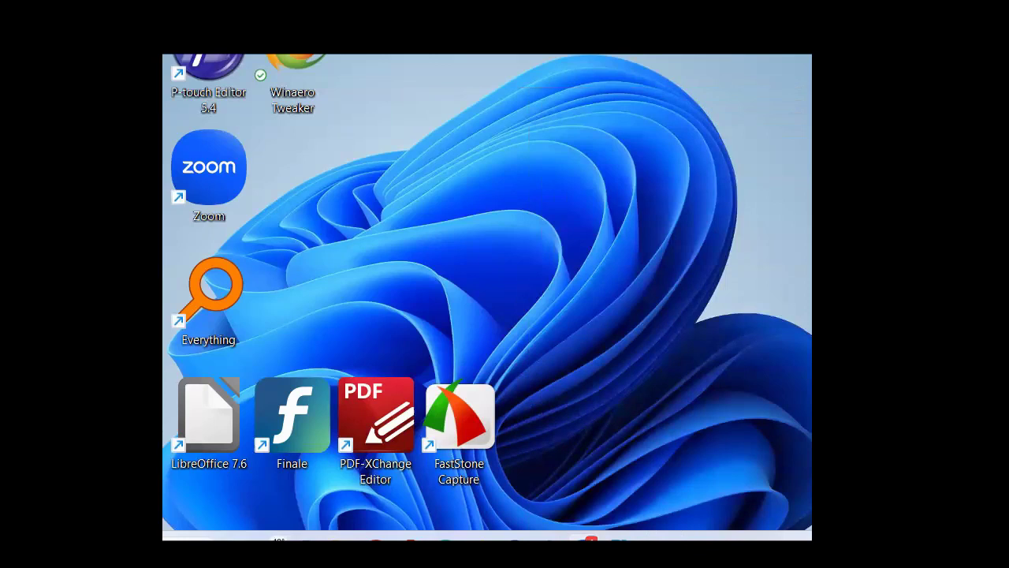
# - Move to the virtual desktop holding the blank Writer document, and switch from it to the Brave browser window
pyautogui.press('ctrl+super+Right')
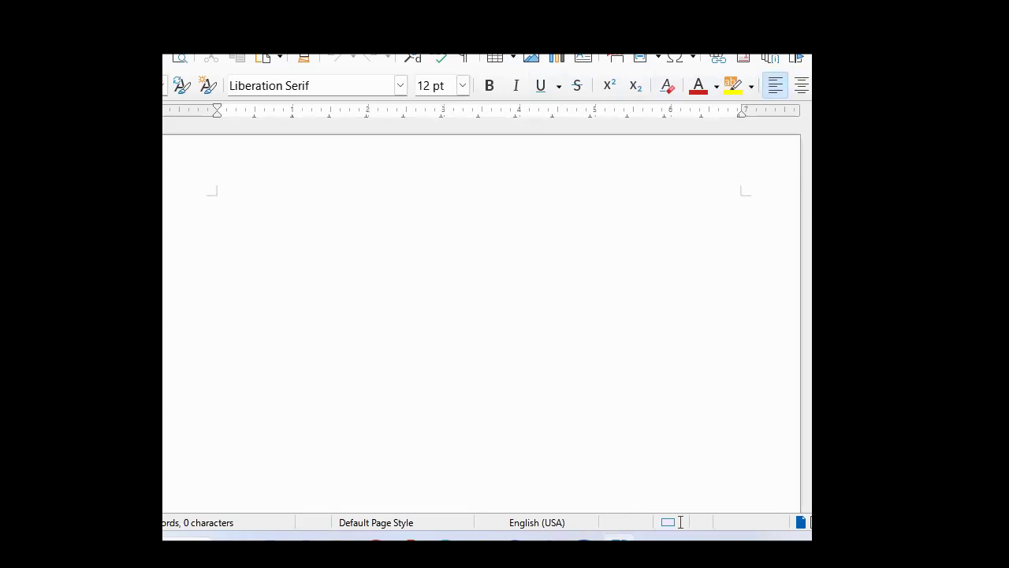
pyautogui.hotkey('alt', 'Tab')
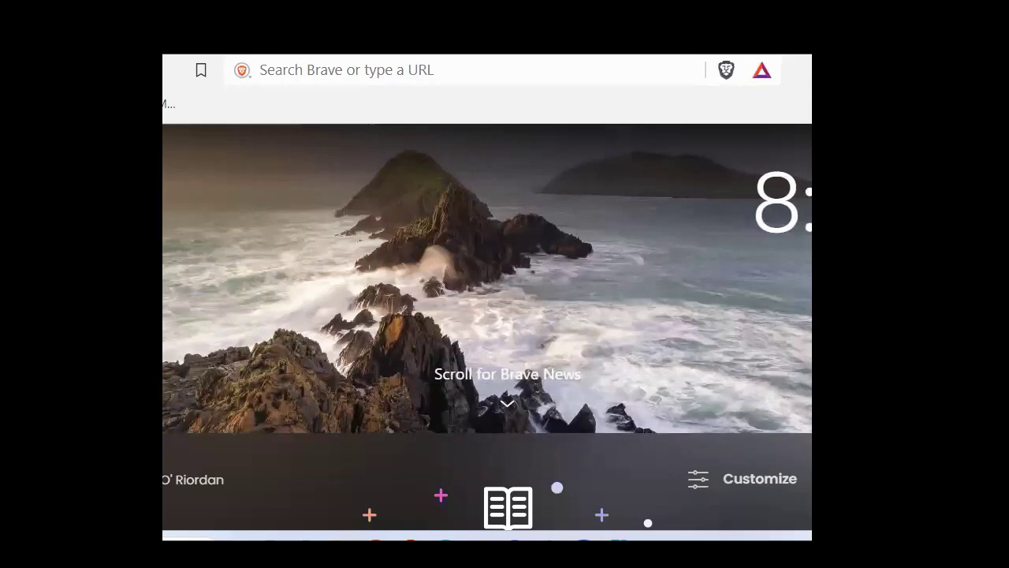
# - Switch to the Exploring Windows Desktop slide in the other browser window and open the Start menu
pyautogui.press('super+Tab')
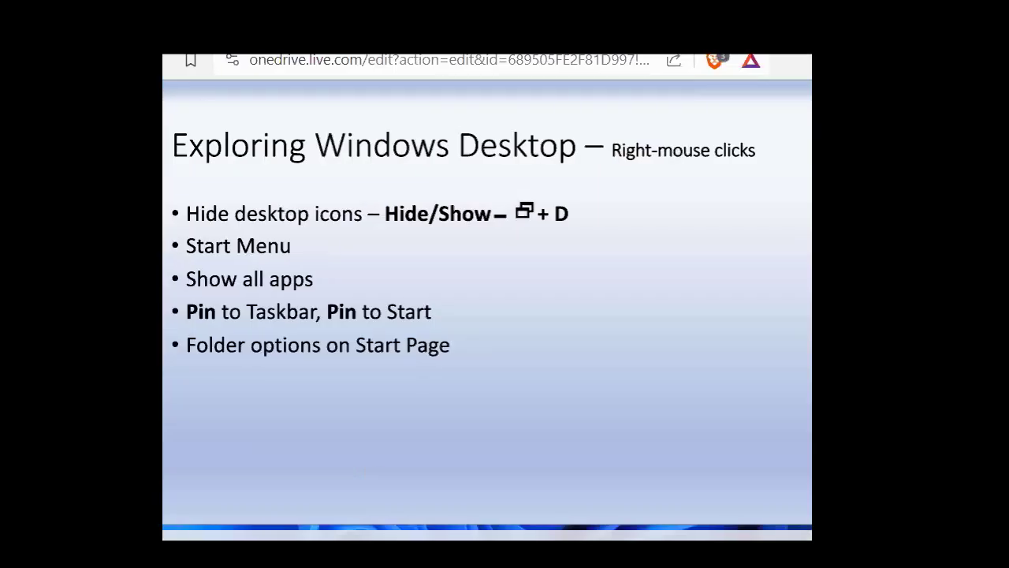
pyautogui.click(181, 466)
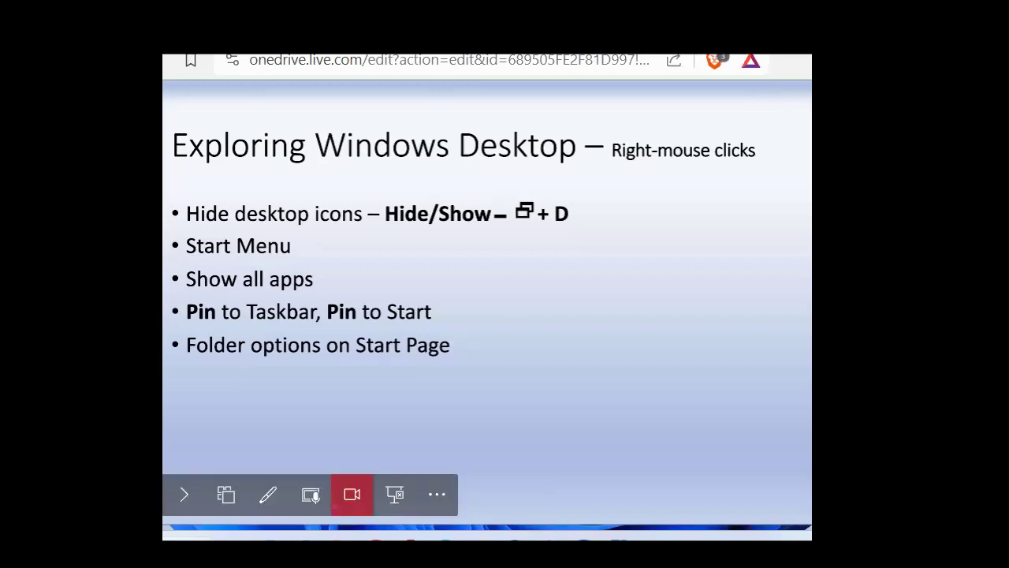
pyautogui.press('super')
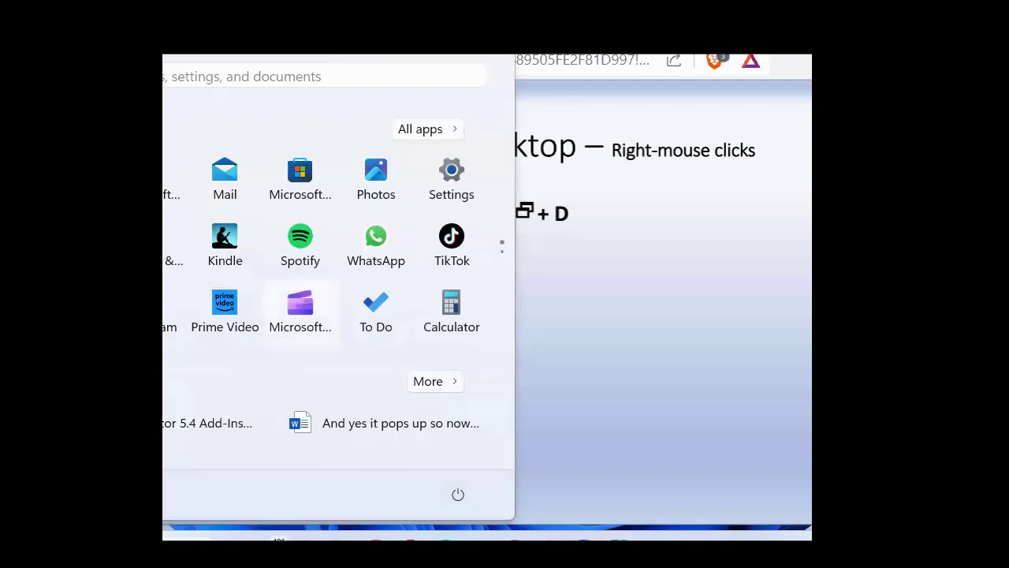
# - Examine the context options of the pinned Microsoft app below Spotify in Start, and dismiss them without choosing any
pyautogui.rightClick(310, 318)
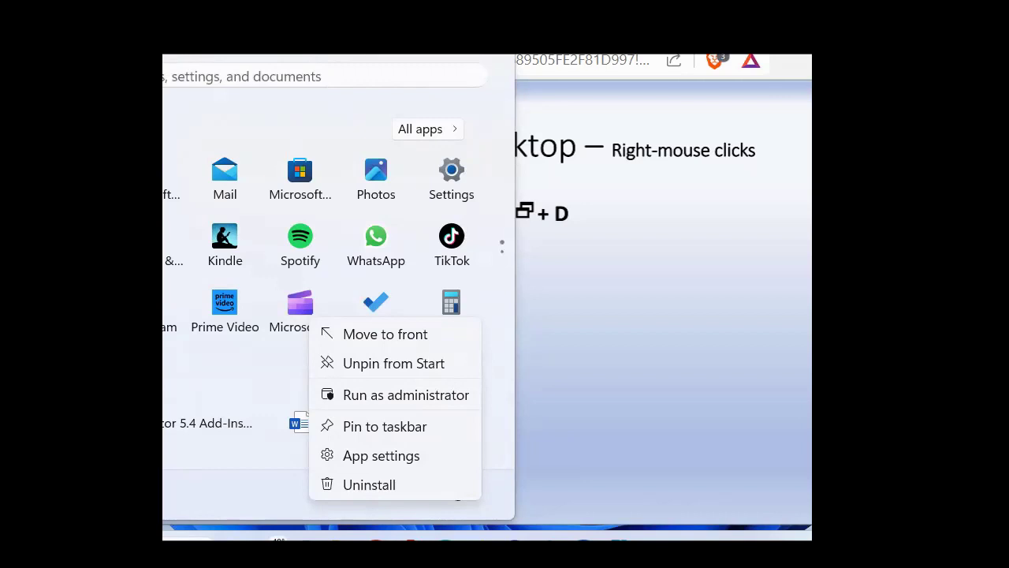
pyautogui.press('Escape')
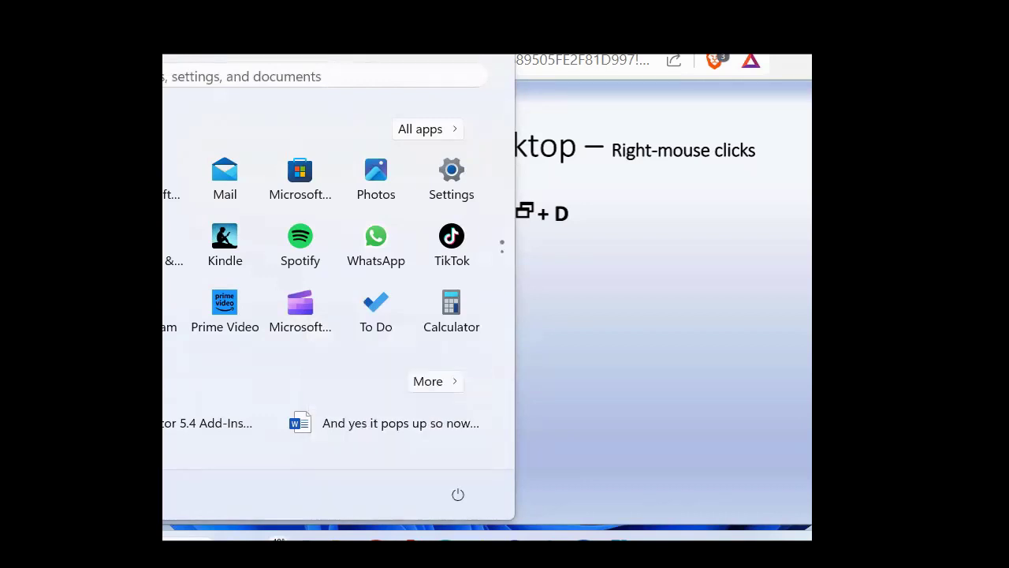
pyautogui.rightClick(307, 321)
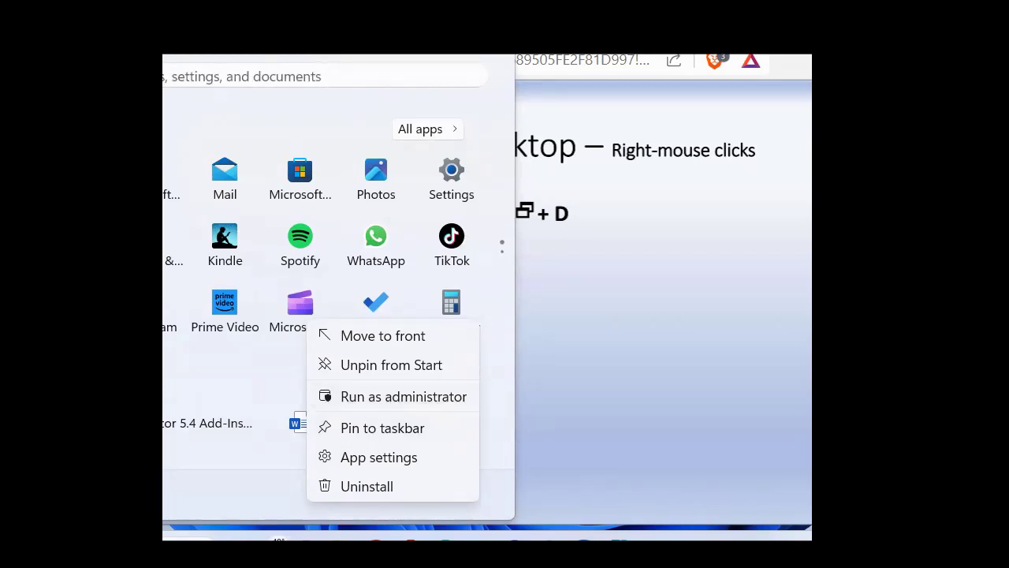
pyautogui.press('Escape')
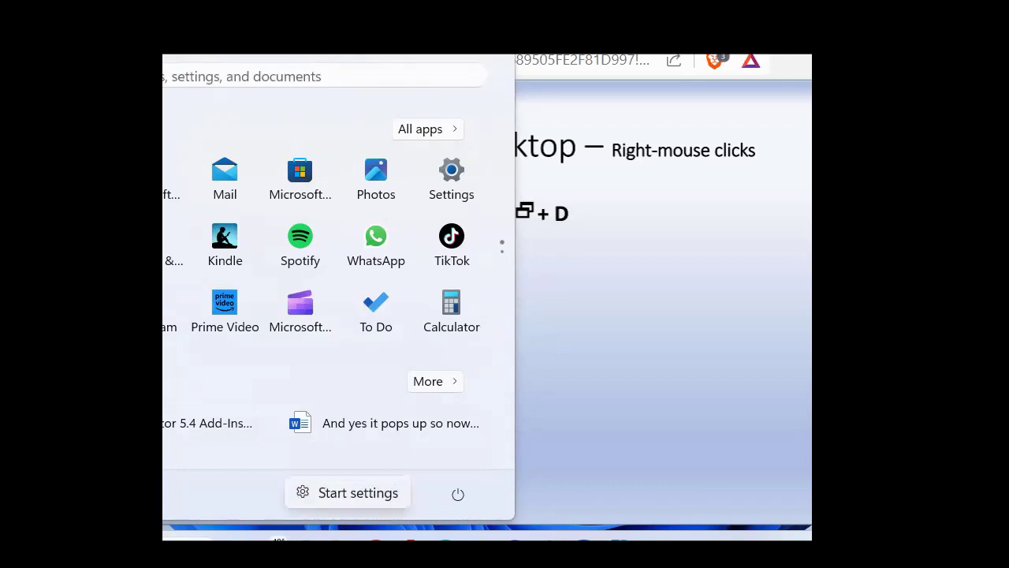
# - Open the Start personalization settings and review the layout choices and the options for apps, recent items and recommendations
pyautogui.click(347, 493)
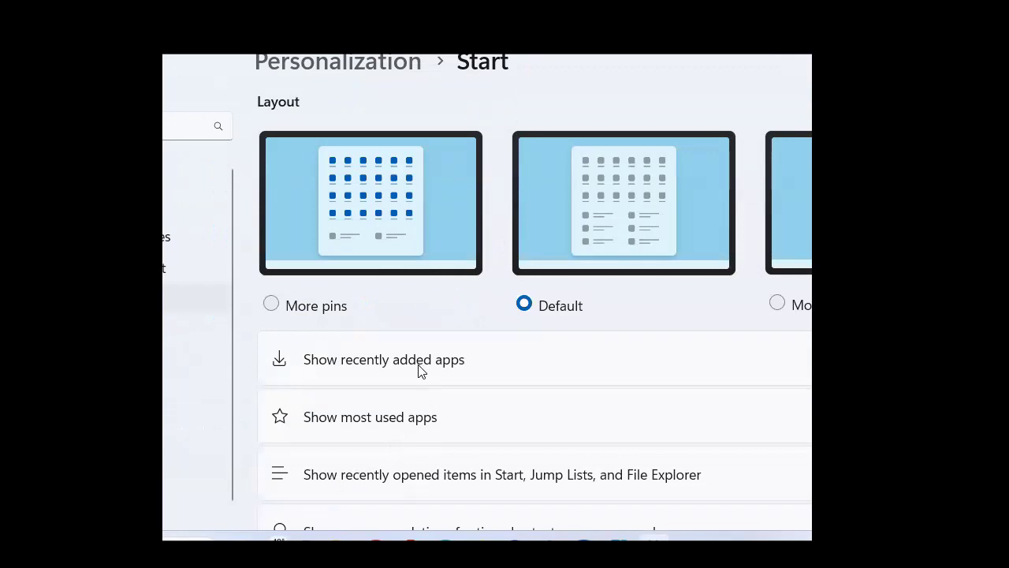
pyautogui.scroll(-1, 415, 378)
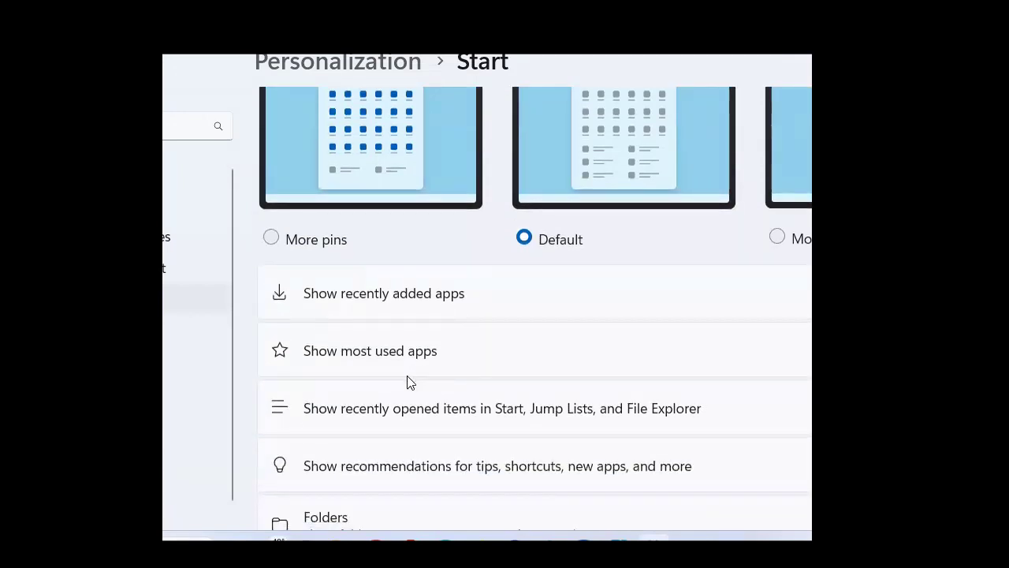
pyautogui.scroll(1, 407, 382)
pyautogui.scroll(-2, 408, 384)
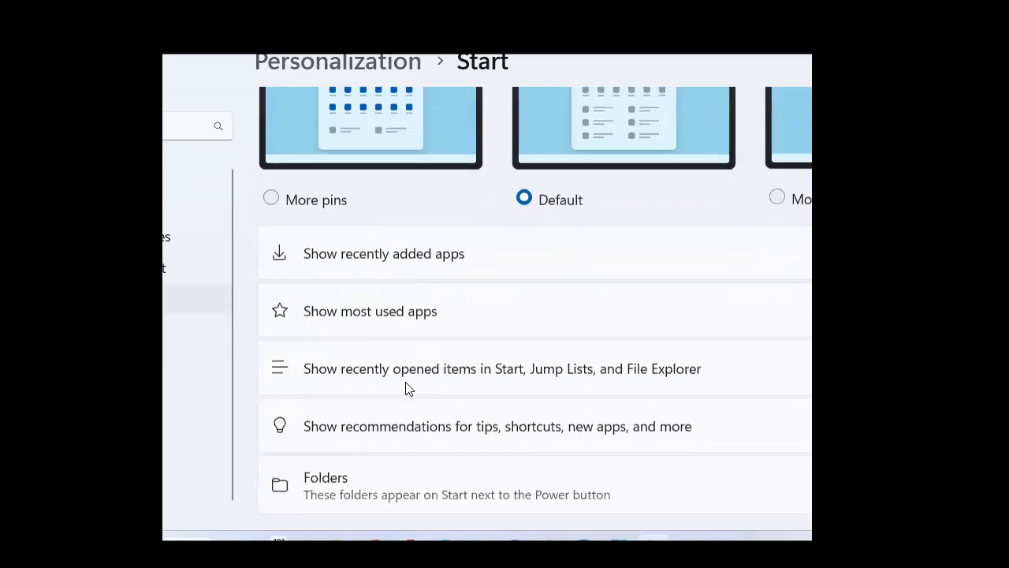
pyautogui.scroll(-1, 404, 388)
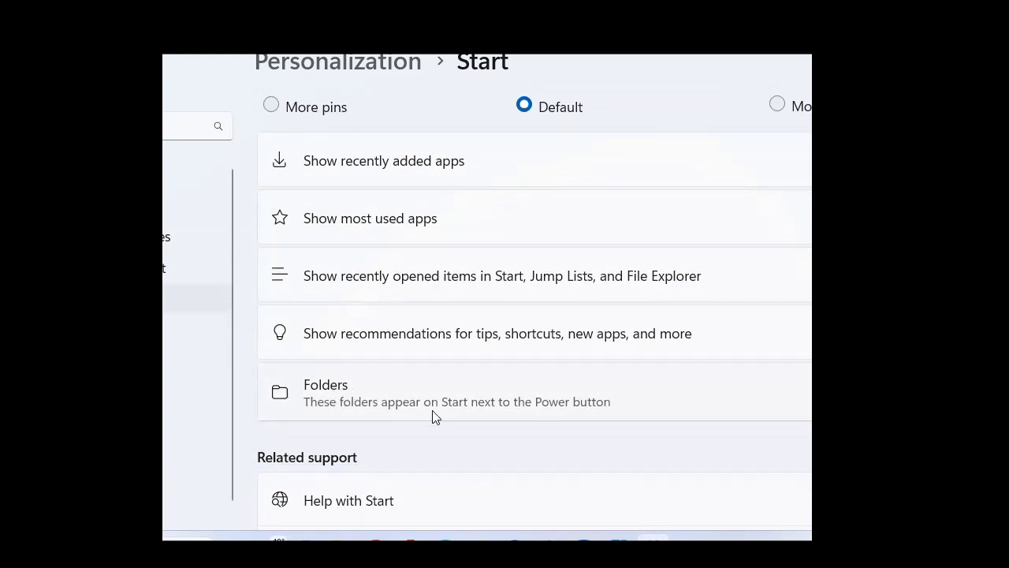
# - Open the Folders page of the Start settings and examine which folders can appear next to the Power button
pyautogui.click(350, 413)
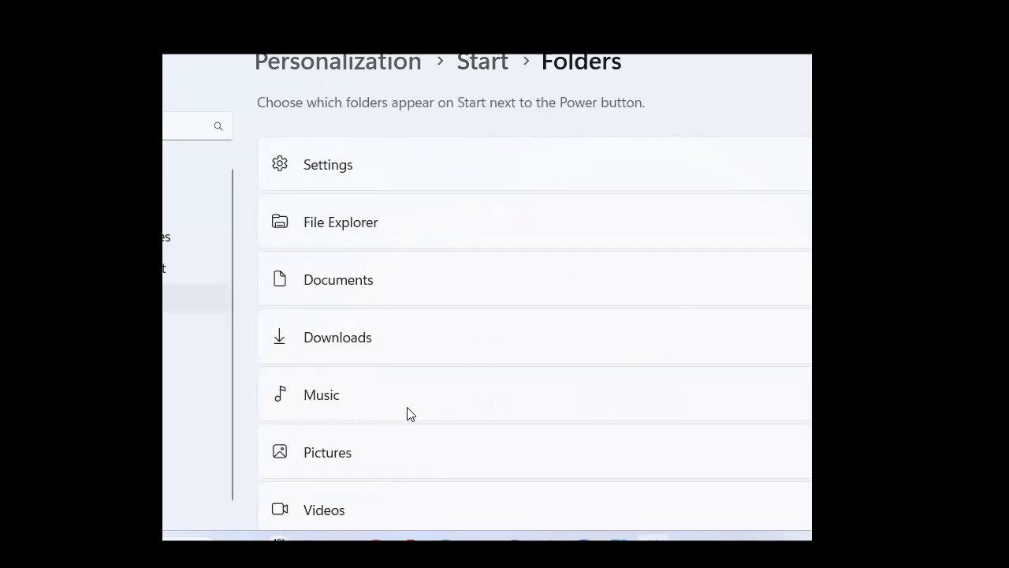
pyautogui.scroll(-3, 408, 414)
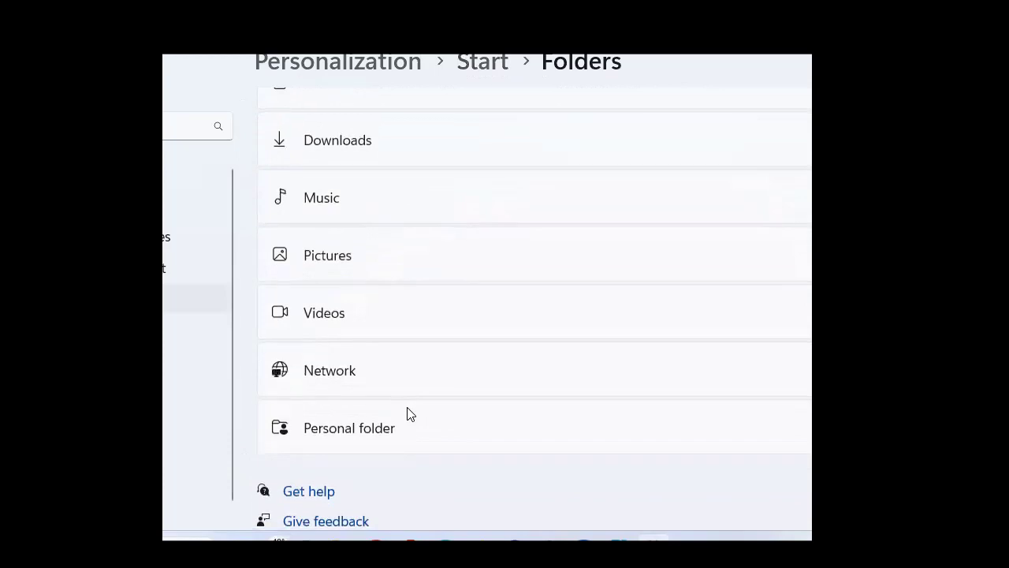
pyautogui.scroll(3, 408, 413)
pyautogui.scroll(-2, 408, 413)
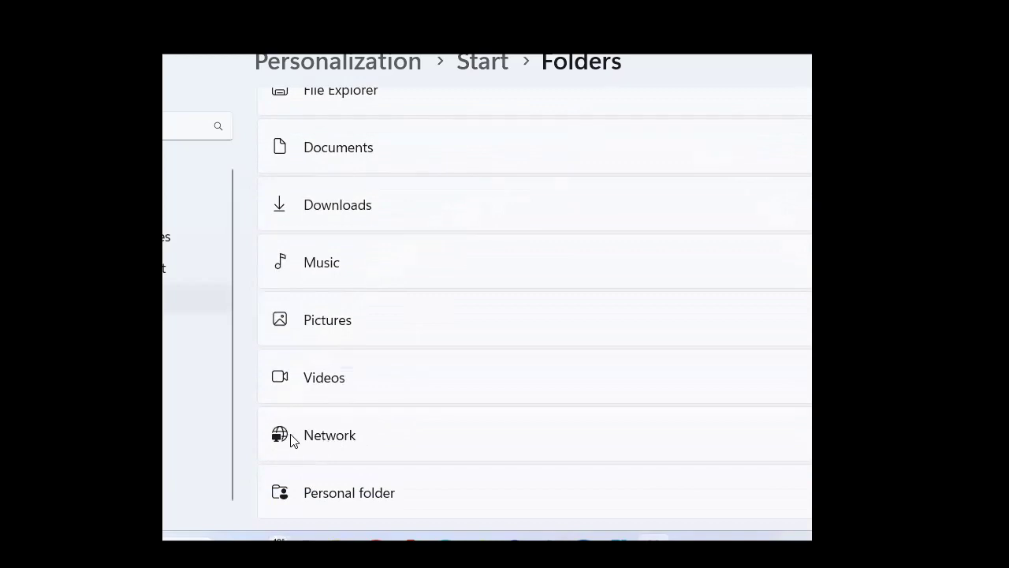
pyautogui.scroll(3, 293, 440)
pyautogui.scroll(-3, 292, 439)
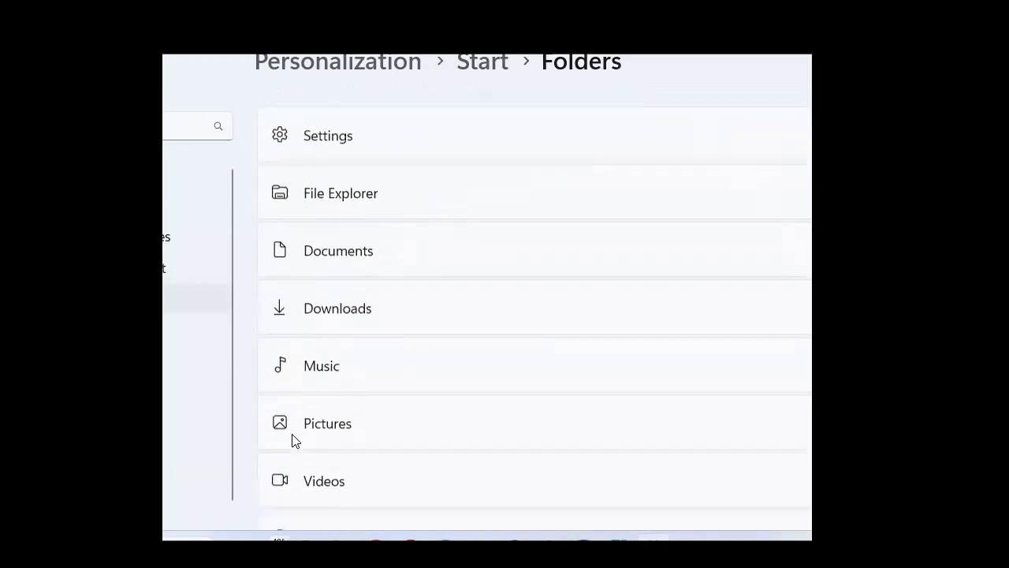
pyautogui.scroll(3, 293, 439)
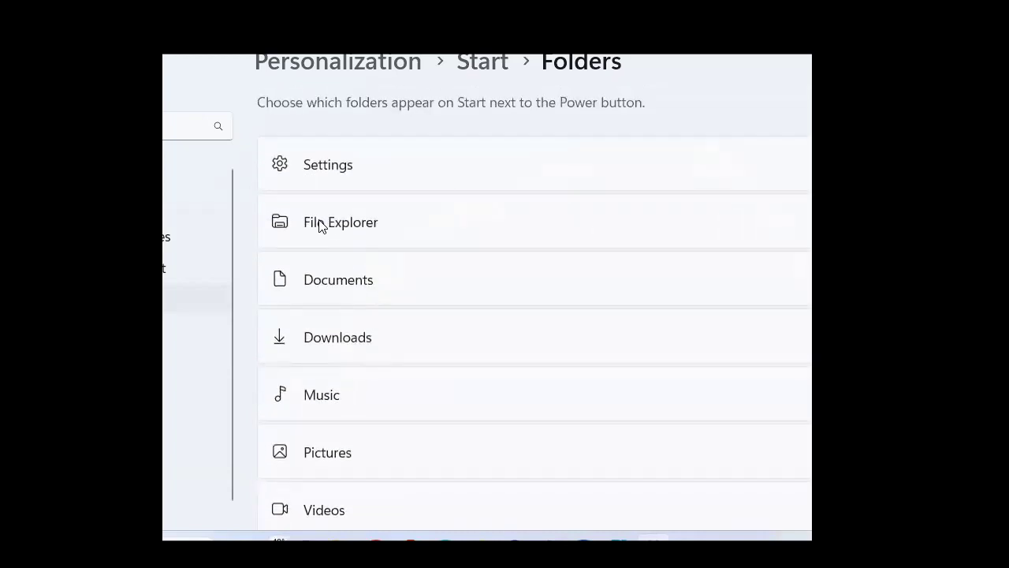
pyautogui.scroll(-3, 326, 347)
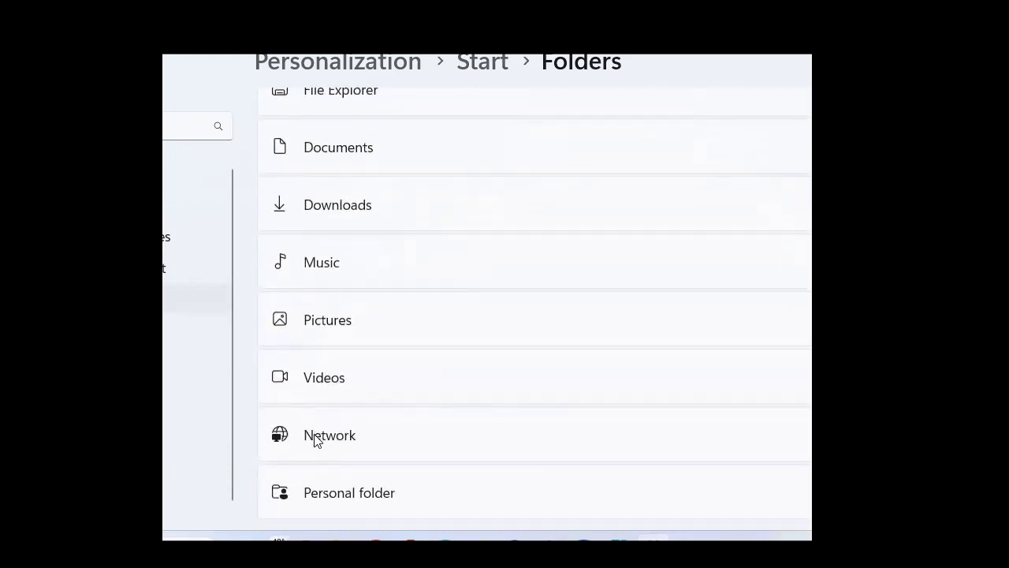